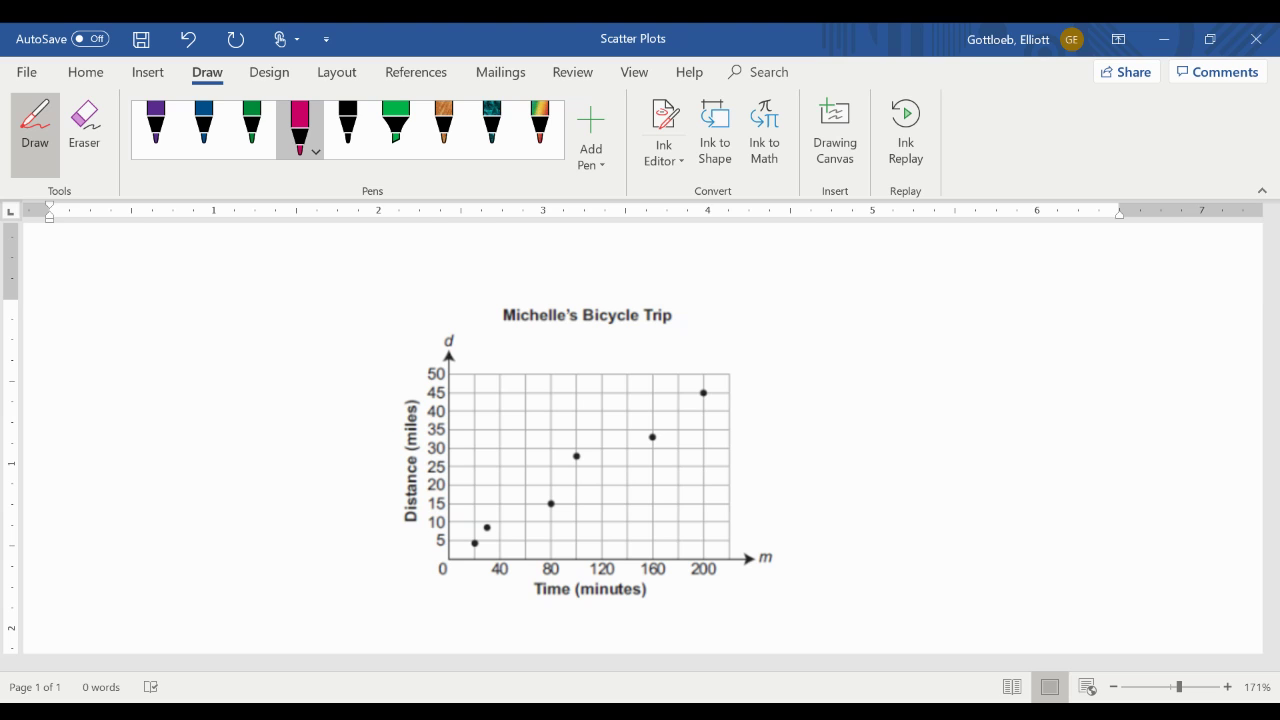
left_click(491, 528)
left_click(84, 134)
left_click_drag(492, 529, 554, 511)
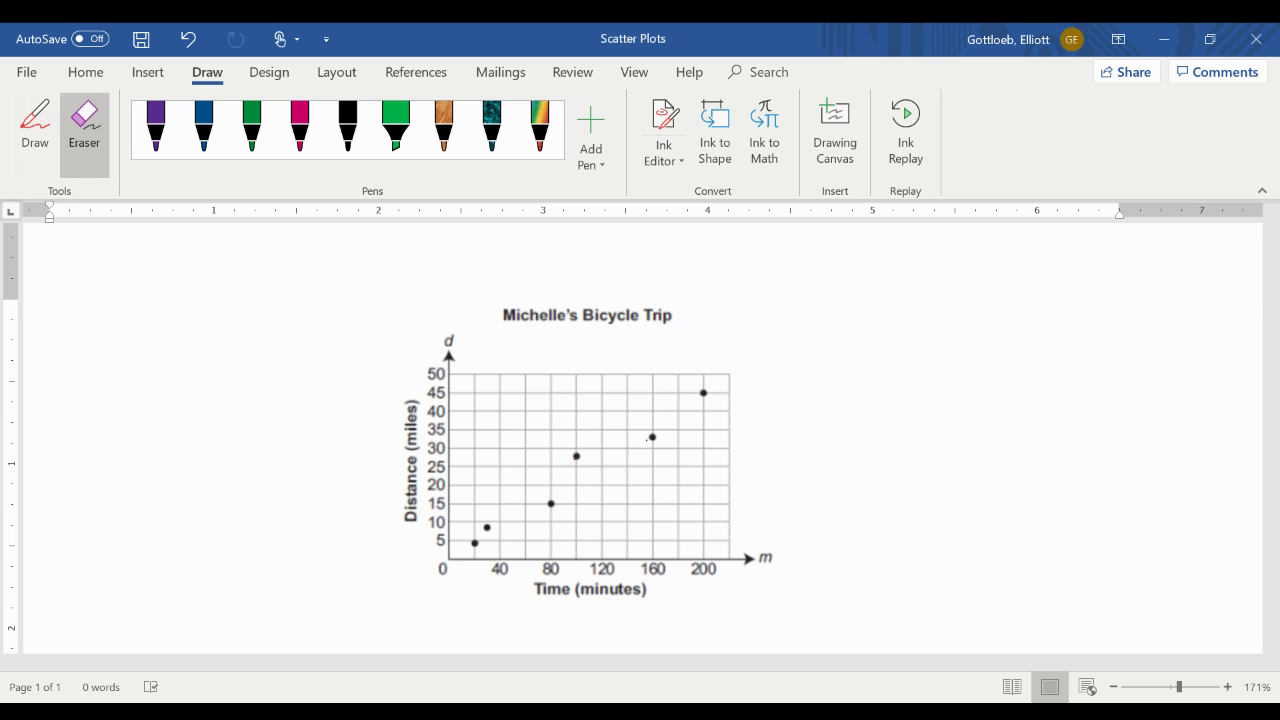
Step: Underline the Time (minutes) axis title in pink and draw a vertical line up from 120 minutes on the chart
left_click(300, 128)
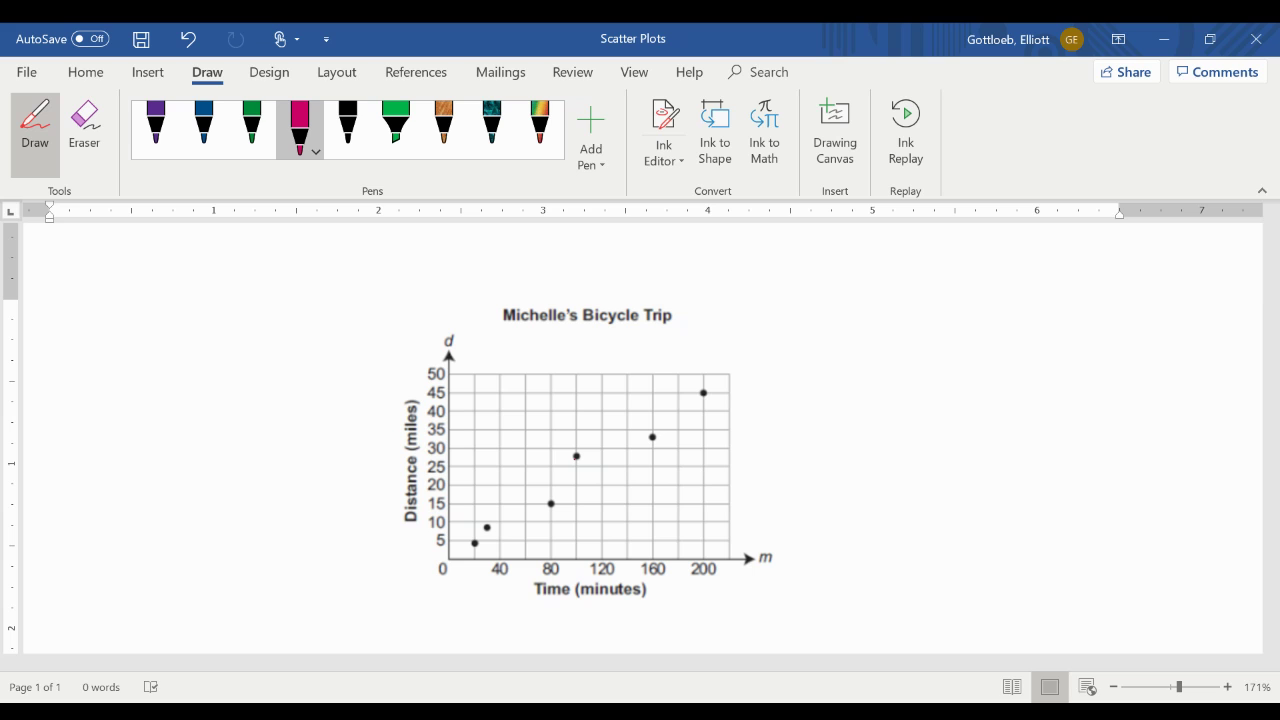
left_click_drag(521, 606, 657, 618)
left_click_drag(601, 568, 601, 474)
Step: Sketch three pairs of axes in black beside the chart and scatter random points in the one on its left side
left_click(348, 125)
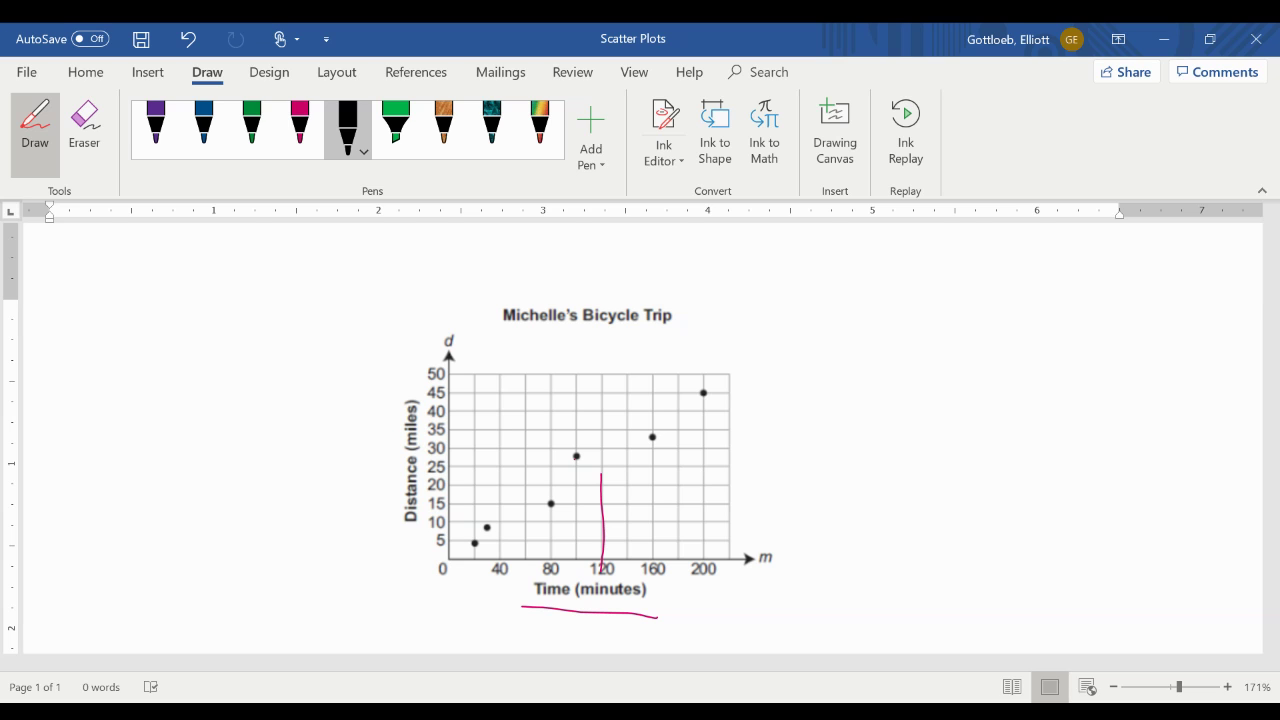
mouse_move(837, 274)
left_mouse_down()
mouse_move(823, 403)
mouse_move(972, 402)
left_mouse_up()
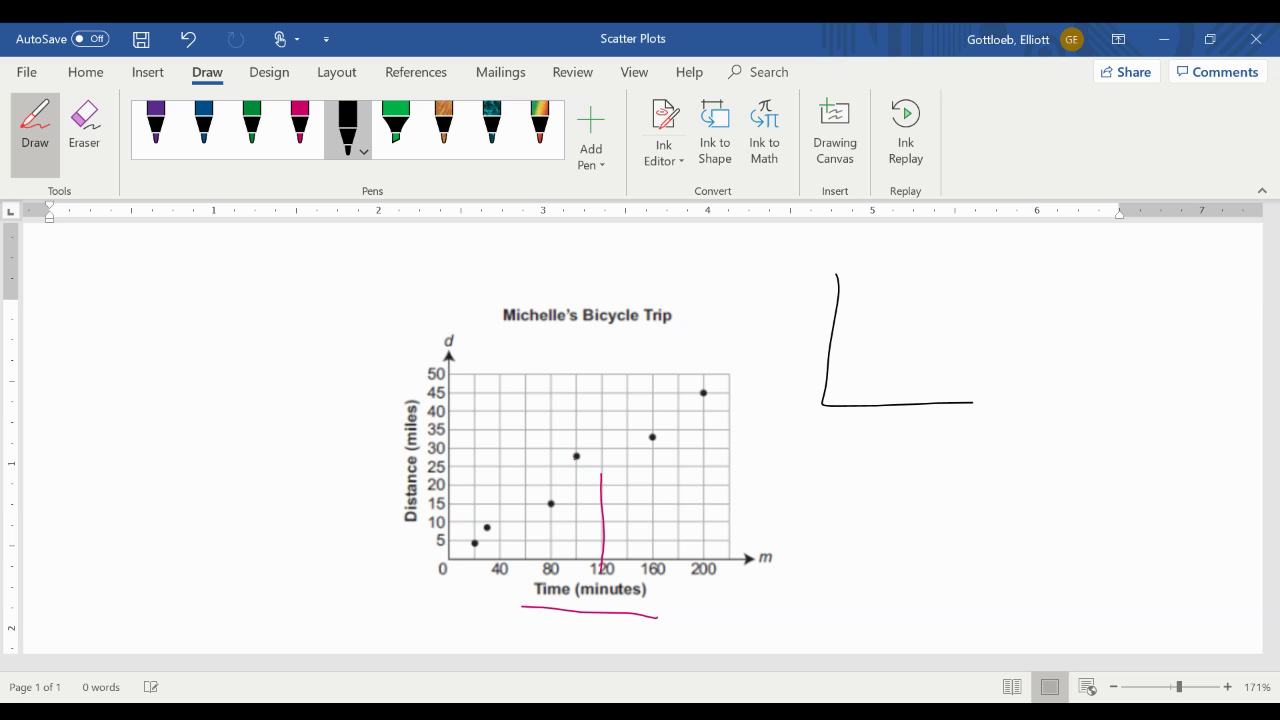
mouse_move(113, 292)
left_mouse_down()
mouse_move(94, 402)
mouse_move(238, 388)
left_mouse_up()
mouse_move(1056, 294)
left_mouse_down()
mouse_move(1054, 314)
mouse_move(1142, 436)
left_mouse_up()
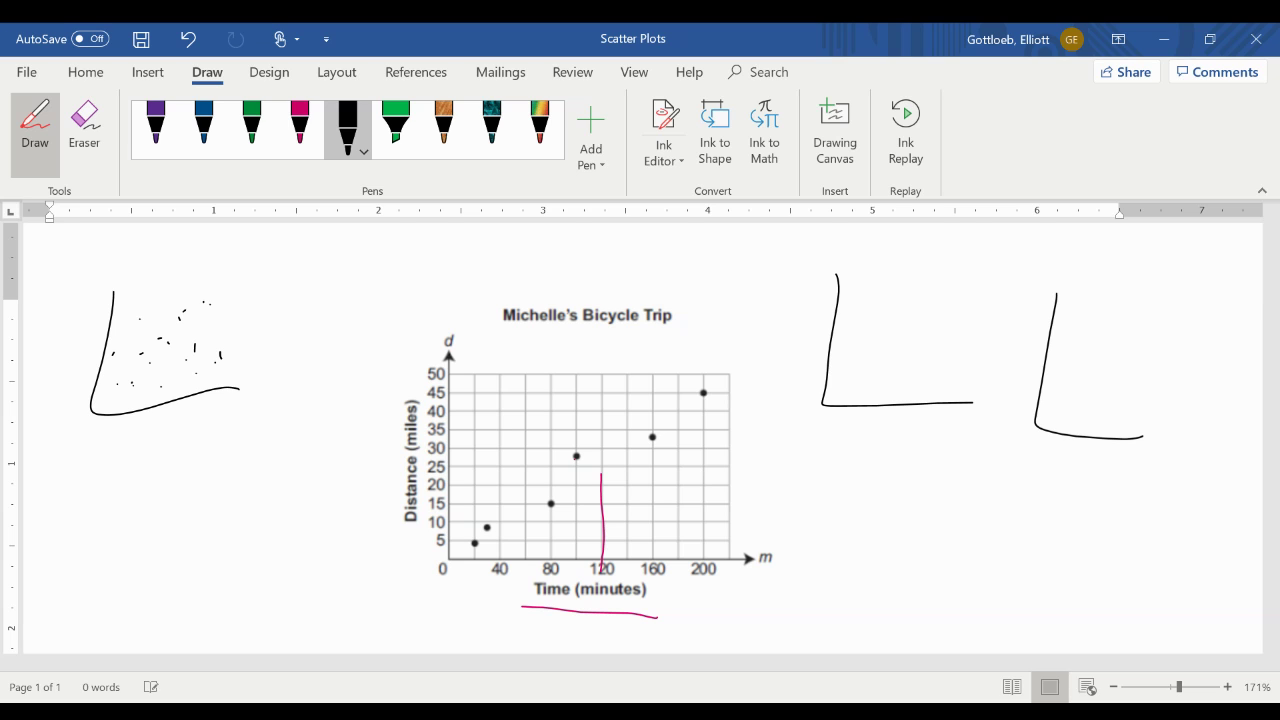
left_click_drag(205, 330, 224, 323)
Step: Label the randomly scattered sketch NC in purple
left_click(155, 125)
left_click_drag(109, 476, 163, 420)
mouse_move(191, 423)
left_mouse_down()
mouse_move(167, 438)
mouse_move(180, 452)
left_mouse_up()
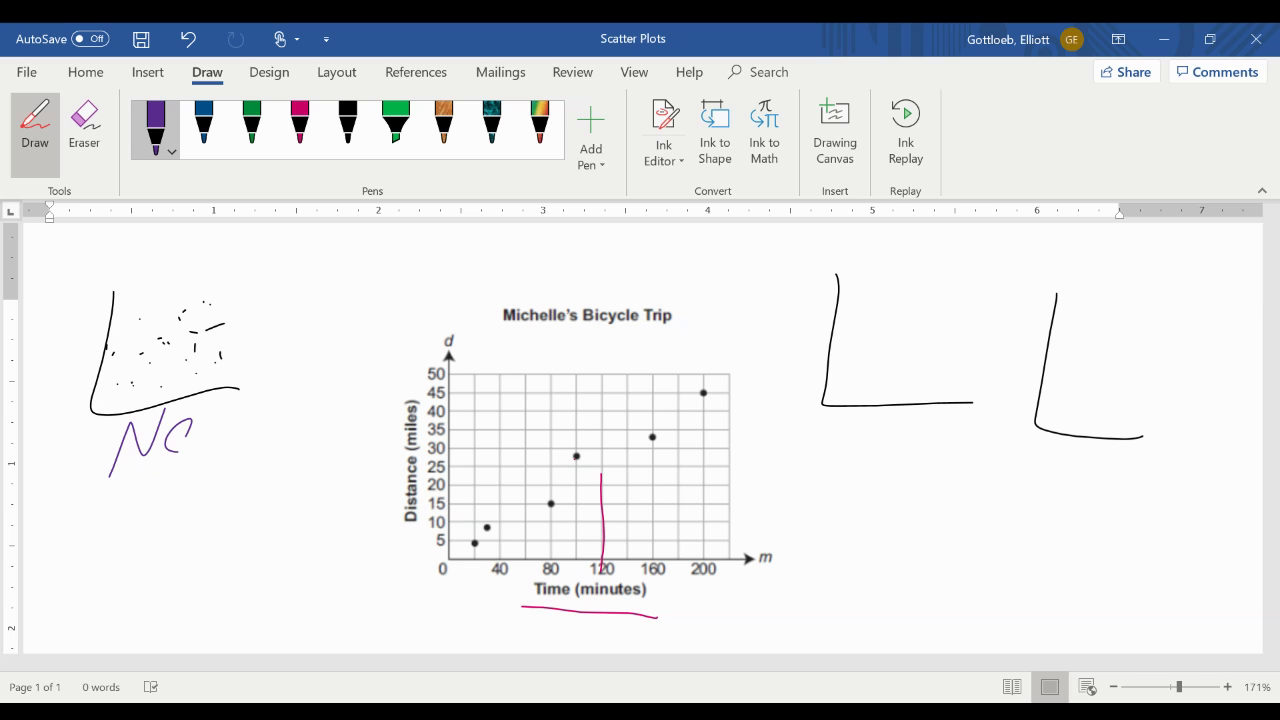
Step: Erase the no-correlation sketch's axes and most of its points, along with its NC label
left_click(85, 125)
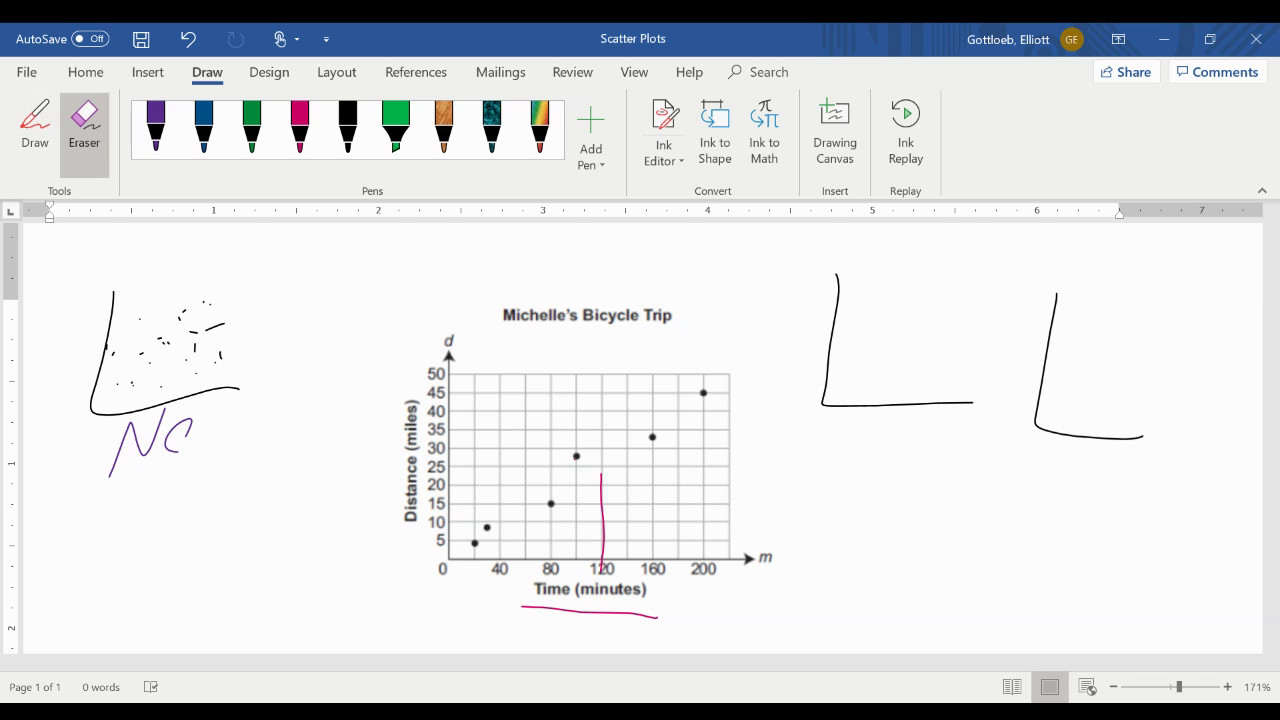
left_click(98, 378)
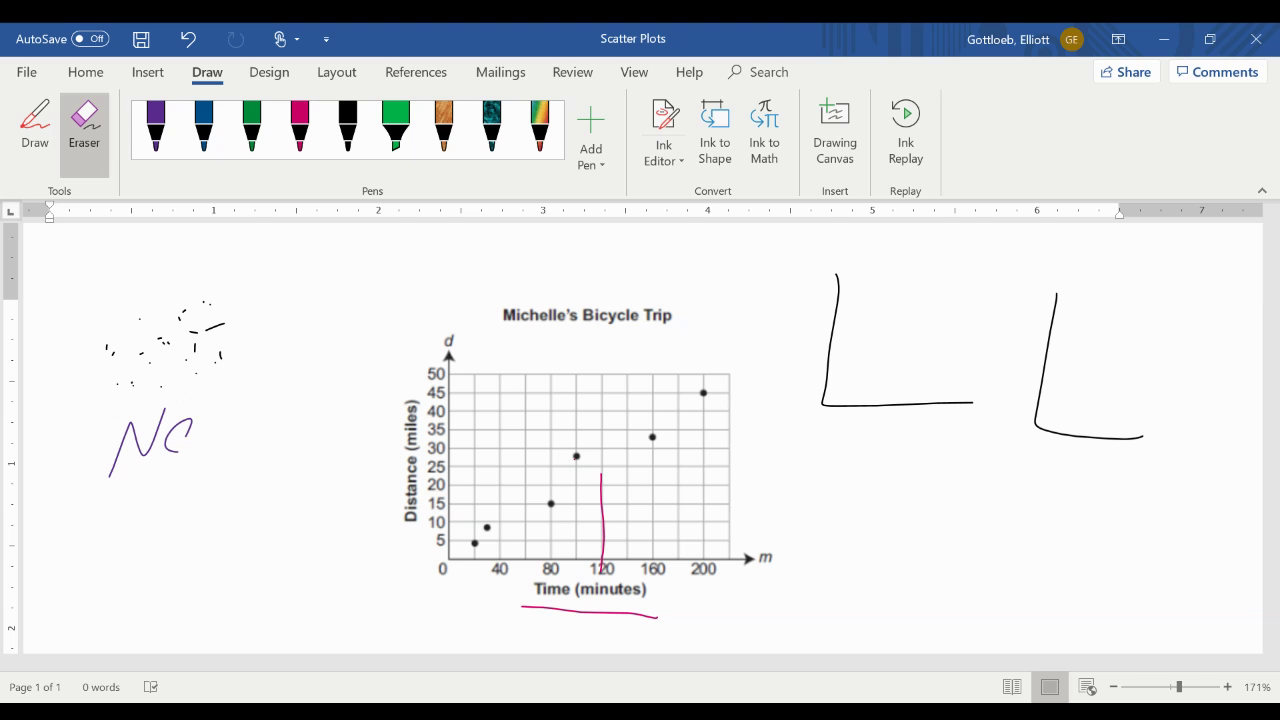
mouse_move(156, 432)
left_mouse_down()
mouse_move(214, 327)
mouse_move(184, 422)
left_mouse_up()
Step: Plot rising points with a trend arrow in black on the axes nearest the chart's right side, and label the sketch Positive
left_click(348, 128)
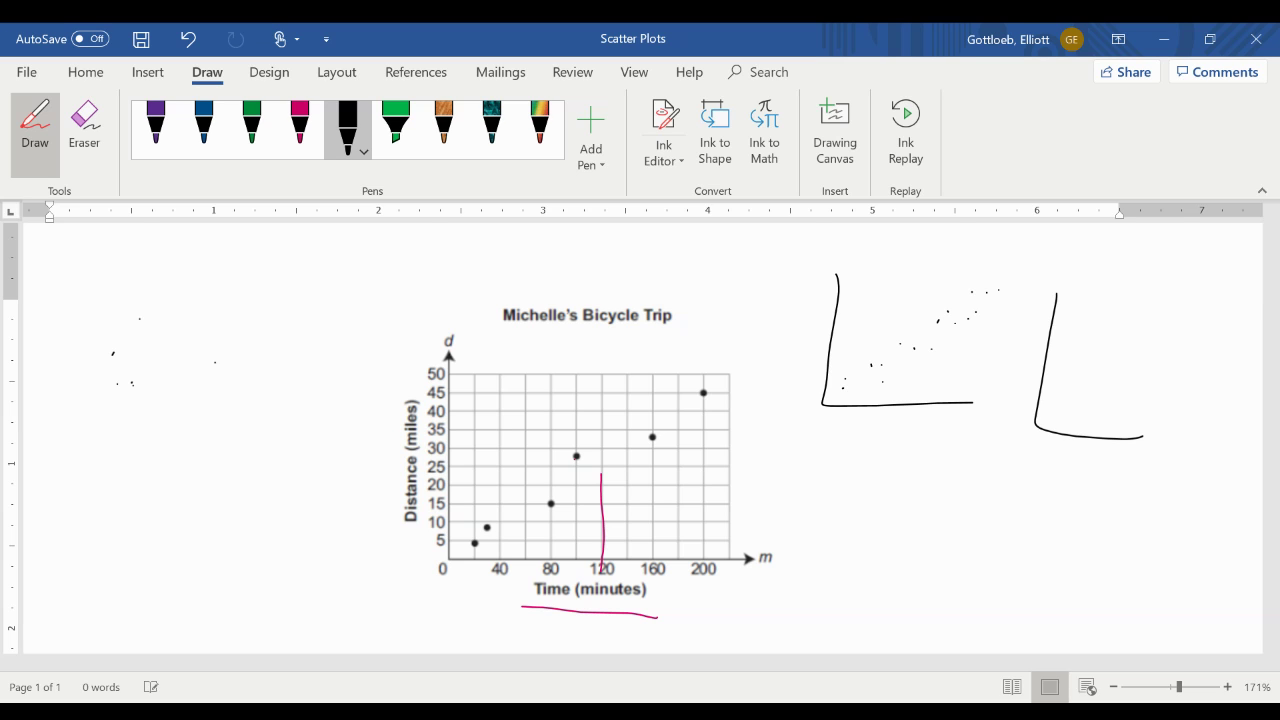
mouse_move(822, 405)
left_mouse_down()
mouse_move(1006, 322)
mouse_move(960, 297)
mouse_move(1008, 294)
left_mouse_up()
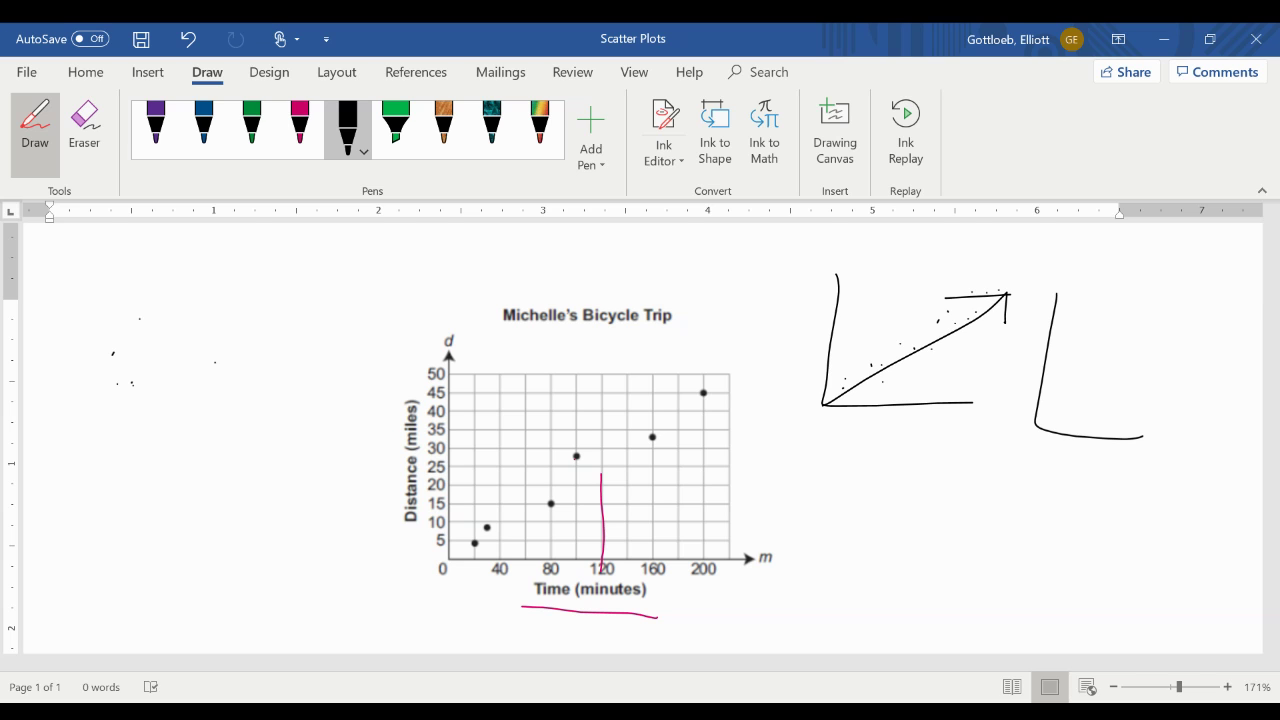
mouse_move(844, 432)
left_mouse_down()
mouse_move(840, 470)
mouse_move(842, 456)
left_mouse_up()
mouse_move(884, 448)
left_mouse_down()
mouse_move(886, 466)
mouse_move(884, 449)
left_mouse_up()
mouse_move(920, 442)
left_mouse_down()
mouse_move(906, 467)
mouse_move(929, 462)
left_mouse_up()
left_click(928, 429)
mouse_move(943, 421)
left_mouse_down()
mouse_move(943, 461)
mouse_move(957, 441)
left_mouse_up()
mouse_move(957, 446)
left_mouse_down()
mouse_move(955, 466)
mouse_move(988, 441)
mouse_move(1011, 458)
left_mouse_up()
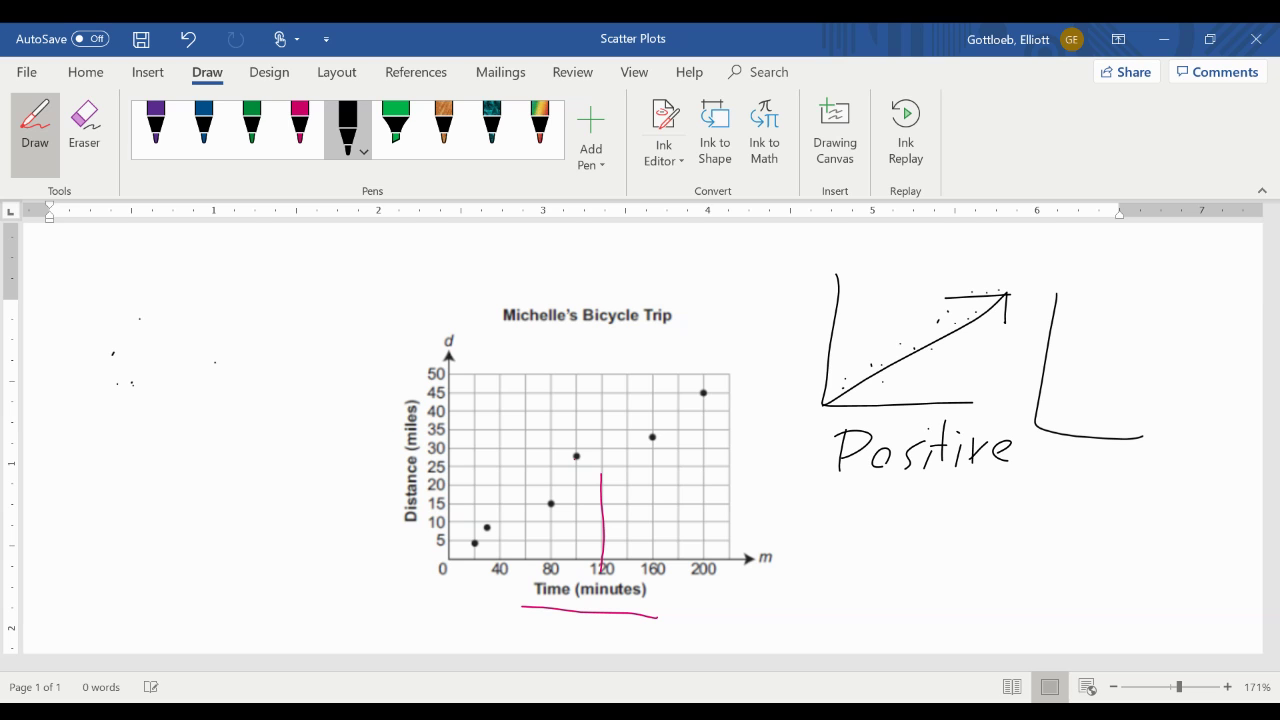
Step: Draw a black best-fit arrow through the bicycle chart's points and erase the Positive sketch with its axes and label
left_click_drag(446, 562, 718, 378)
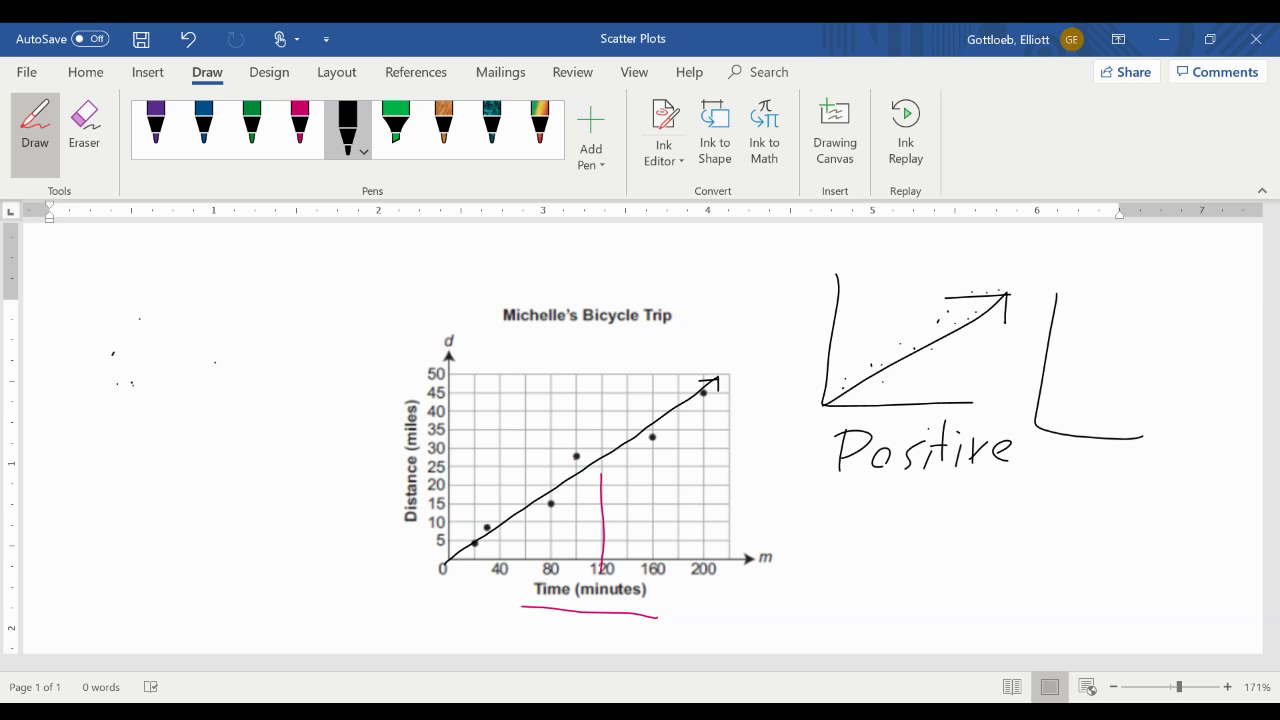
left_click(85, 127)
left_click_drag(139, 319, 117, 384)
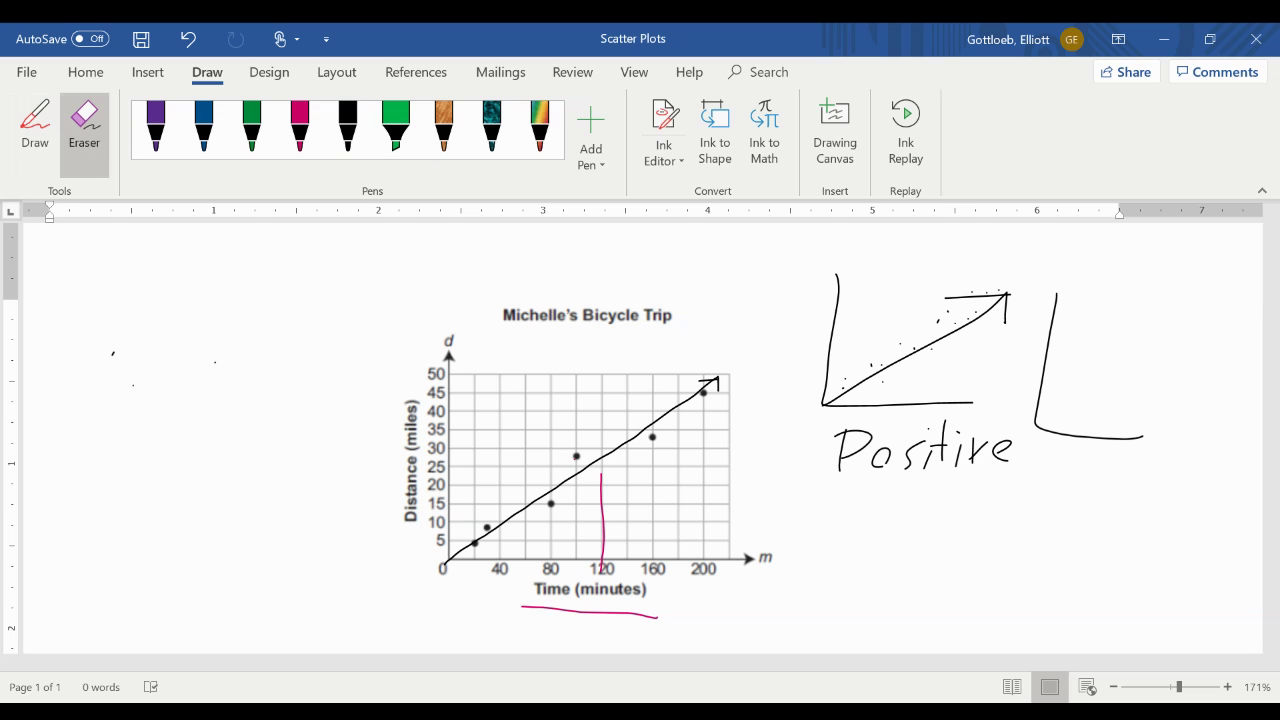
mouse_move(829, 350)
left_mouse_down()
mouse_move(937, 322)
mouse_move(848, 452)
mouse_move(1000, 452)
left_mouse_up()
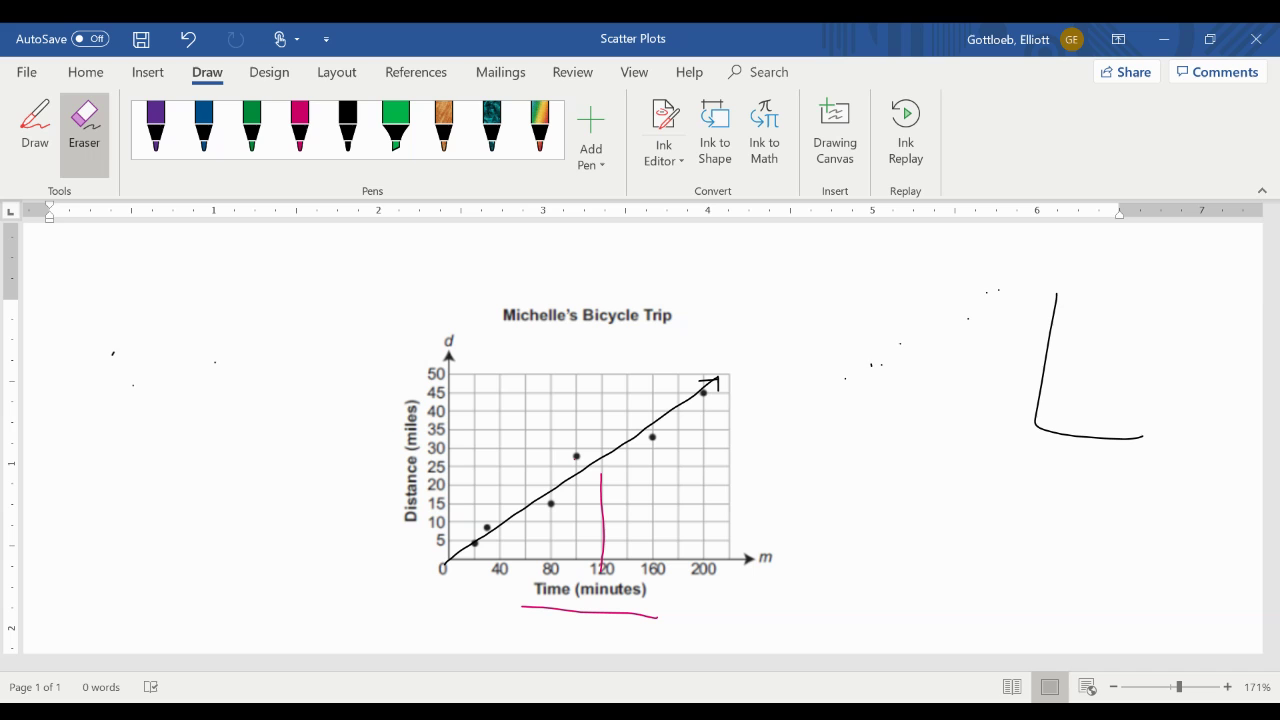
Step: Plot a series of falling points in pink on the remaining black axes, erasing the stray stroke
left_click(300, 128)
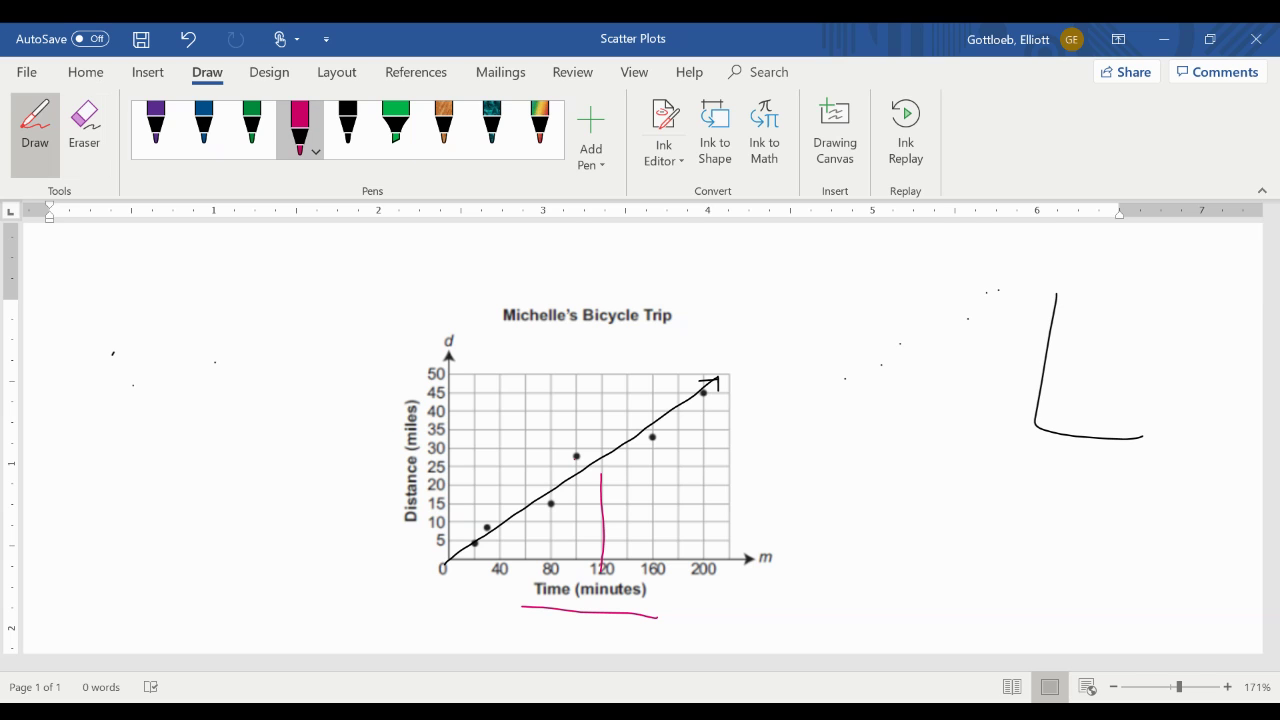
left_click_drag(1070, 323, 1102, 317)
left_click(85, 120)
left_click(1086, 320)
left_click(300, 125)
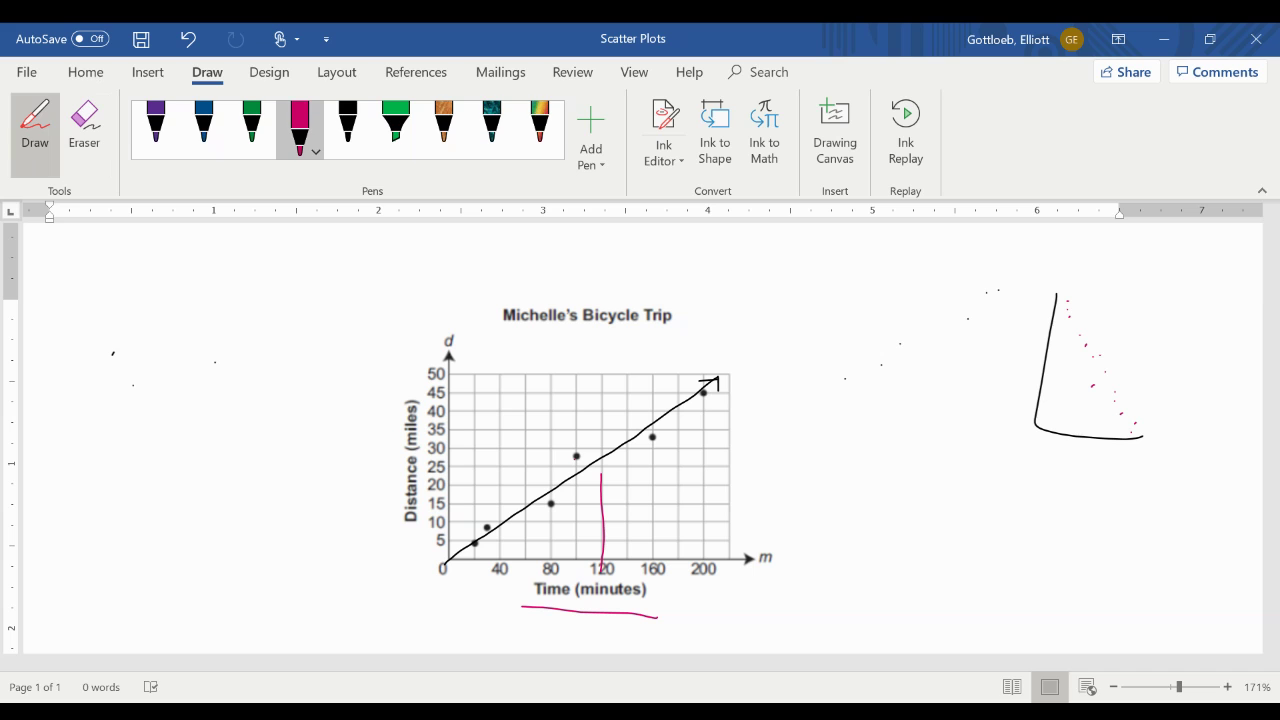
Step: Add pink direction arrows beside both axes of the falling sketch and draw a downward trend arrow through its points
mouse_move(1140, 483)
left_mouse_down()
mouse_move(1145, 455)
mouse_move(1153, 465)
left_mouse_up()
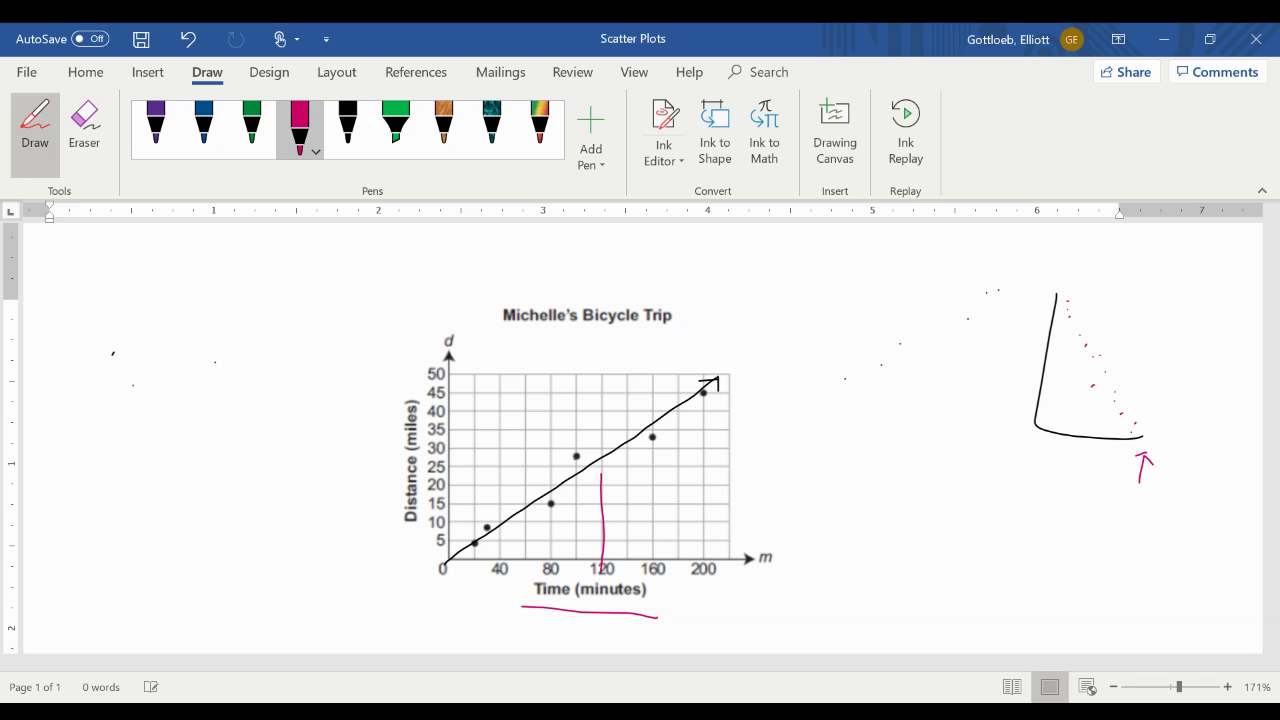
left_click_drag(1035, 287, 1036, 307)
left_click_drag(1027, 295, 1044, 294)
left_click_drag(1026, 454, 1122, 458)
mouse_move(1109, 447)
left_mouse_down()
mouse_move(1122, 458)
mouse_move(1101, 474)
left_mouse_up()
left_click_drag(1060, 302, 1152, 428)
left_click_drag(1148, 400, 1152, 428)
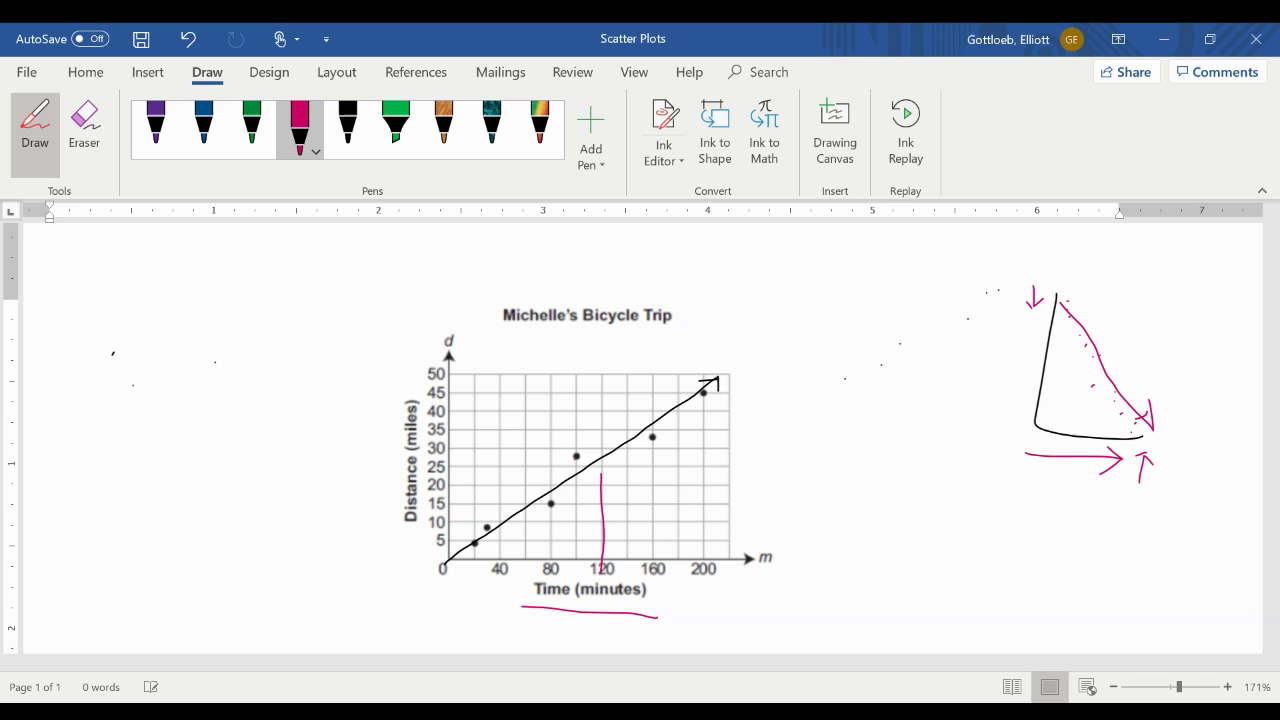
Step: Write the label Negative in pink beneath the falling sketch
left_click_drag(1032, 542, 1070, 492)
mouse_move(1080, 512)
left_mouse_down()
mouse_move(1100, 522)
mouse_move(1080, 556)
left_mouse_up()
left_click_drag(1132, 512, 1140, 528)
mouse_move(1150, 490)
left_mouse_down()
mouse_move(1152, 536)
mouse_move(1164, 534)
left_mouse_up()
mouse_move(1178, 490)
left_mouse_down()
mouse_move(1176, 516)
mouse_move(1210, 516)
left_mouse_up()
mouse_move(1212, 528)
left_mouse_down()
mouse_move(1232, 518)
mouse_move(1184, 534)
left_mouse_up()
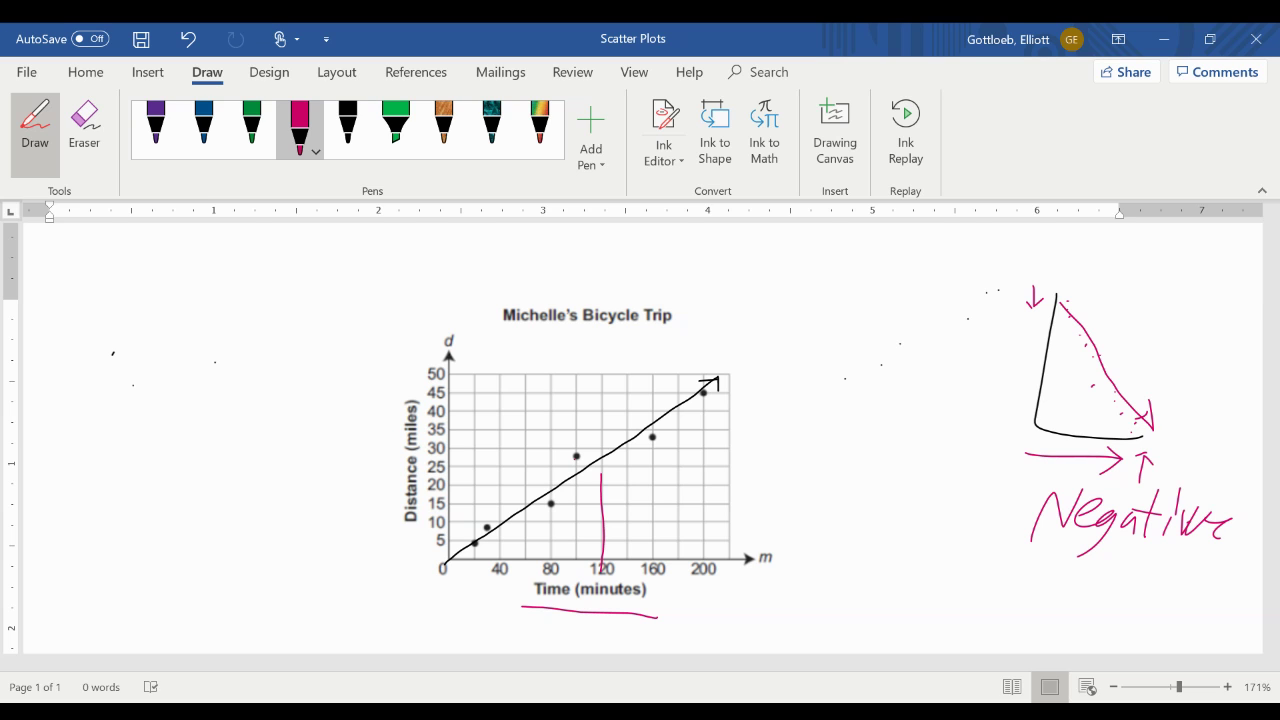
Step: Draw a pink arrow pointing right below the chart's time axis to indicate increasing time
left_click_drag(696, 596, 752, 600)
mouse_move(736, 586)
left_mouse_down()
mouse_move(754, 600)
mouse_move(730, 626)
left_mouse_up()
mouse_move(372, 420)
left_mouse_down()
mouse_move(395, 392)
mouse_move(372, 368)
mouse_move(373, 410)
mouse_move(368, 370)
left_mouse_up()
Step: Erase the pink time arrow, the vertical line at 120 minutes and the black best-fit line from the chart
left_click(84, 130)
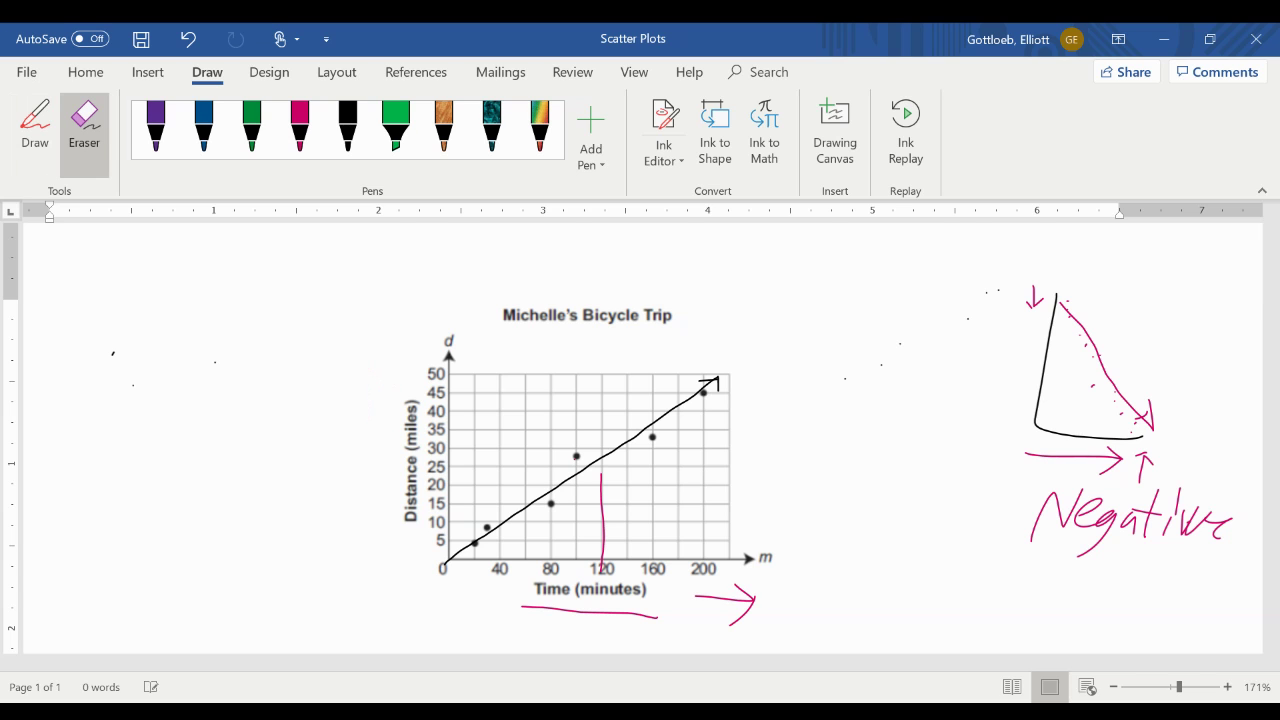
left_click_drag(698, 596, 752, 598)
left_click_drag(752, 598, 736, 622)
left_click(603, 522)
left_click(717, 381)
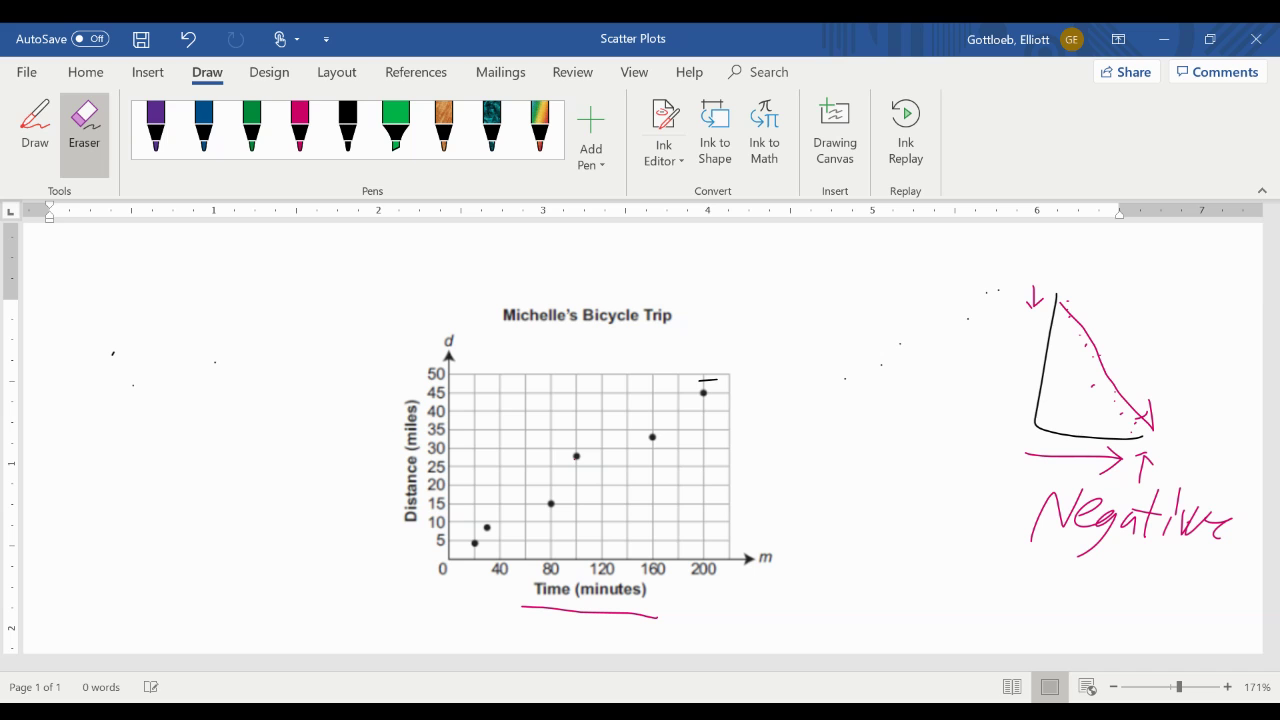
Step: Draw a purple best-fit arrow and mark the estimate for 120 minutes with guide lines and the note "30 miles"
left_click(155, 125)
mouse_move(447, 552)
left_mouse_down()
mouse_move(732, 386)
mouse_move(726, 404)
left_mouse_up()
mouse_move(598, 557)
left_mouse_down()
mouse_move(600, 452)
mouse_move(611, 447)
mouse_move(450, 453)
left_mouse_up()
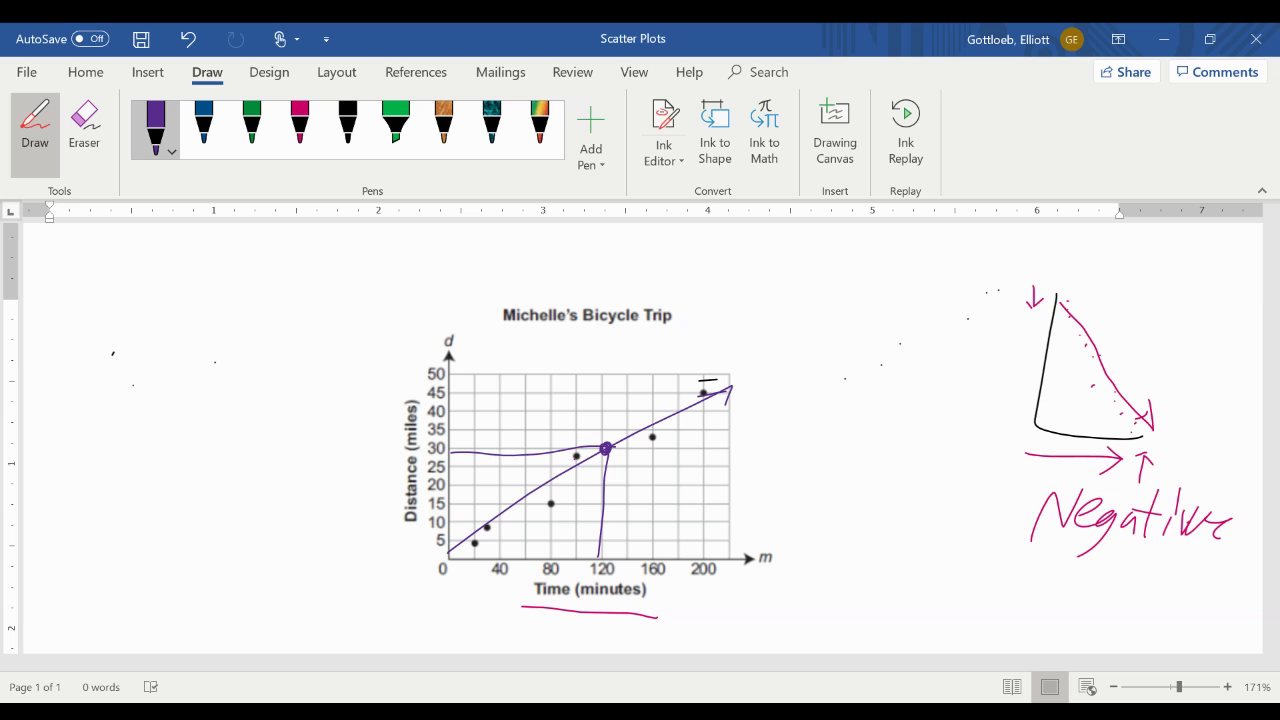
mouse_move(800, 409)
left_mouse_down()
mouse_move(816, 412)
mouse_move(794, 450)
left_mouse_up()
mouse_move(858, 413)
left_mouse_down()
mouse_move(838, 438)
mouse_move(857, 414)
mouse_move(927, 437)
mouse_move(982, 428)
left_mouse_up()
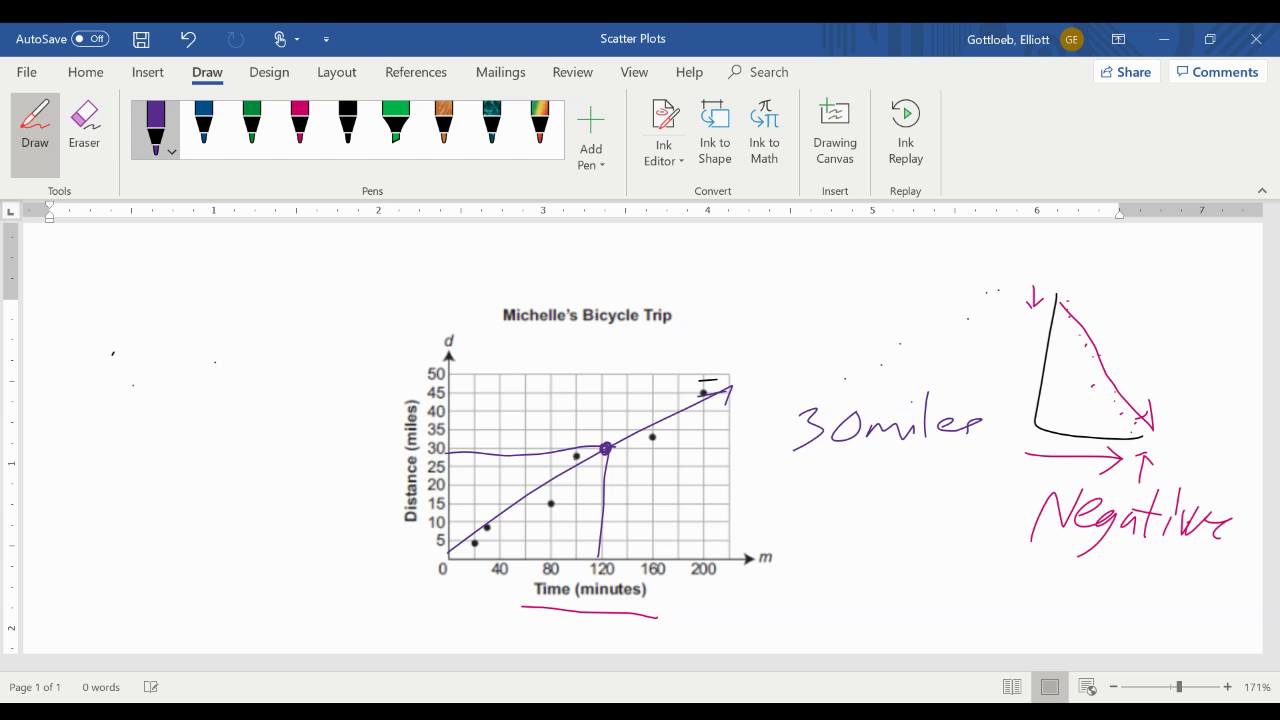
Step: Erase the 30 miles note, the Negative sketch and the purple lines on the chart, keeping the pink underline
left_click(84, 130)
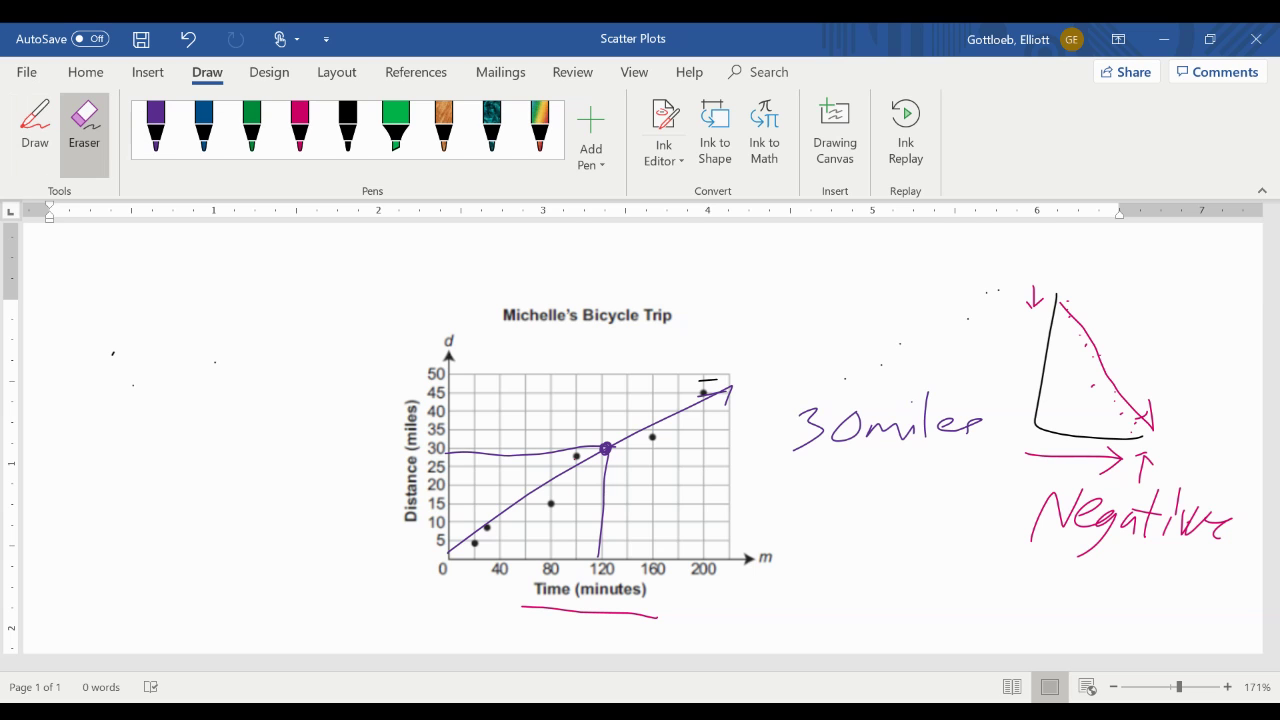
mouse_move(848, 420)
left_mouse_down()
mouse_move(1046, 360)
mouse_move(808, 430)
mouse_move(1036, 298)
left_mouse_up()
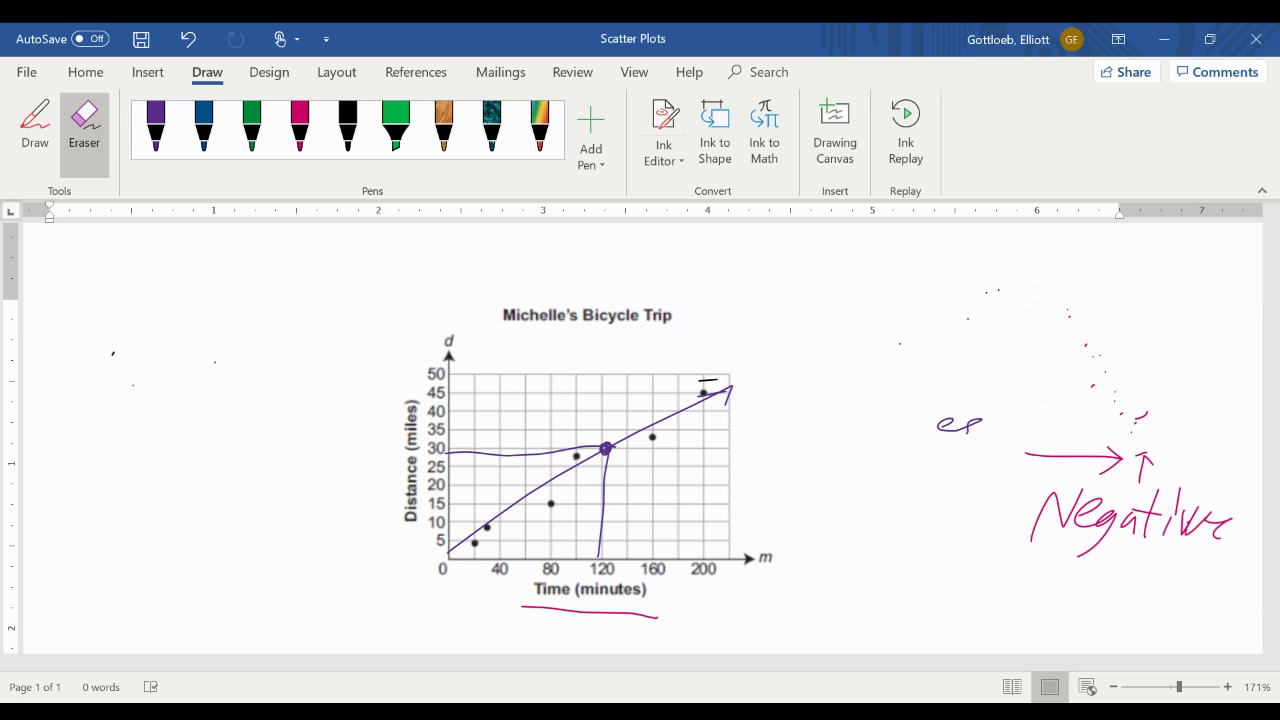
mouse_move(960, 425)
left_mouse_down()
mouse_move(1110, 520)
mouse_move(1230, 520)
mouse_move(1141, 456)
left_mouse_up()
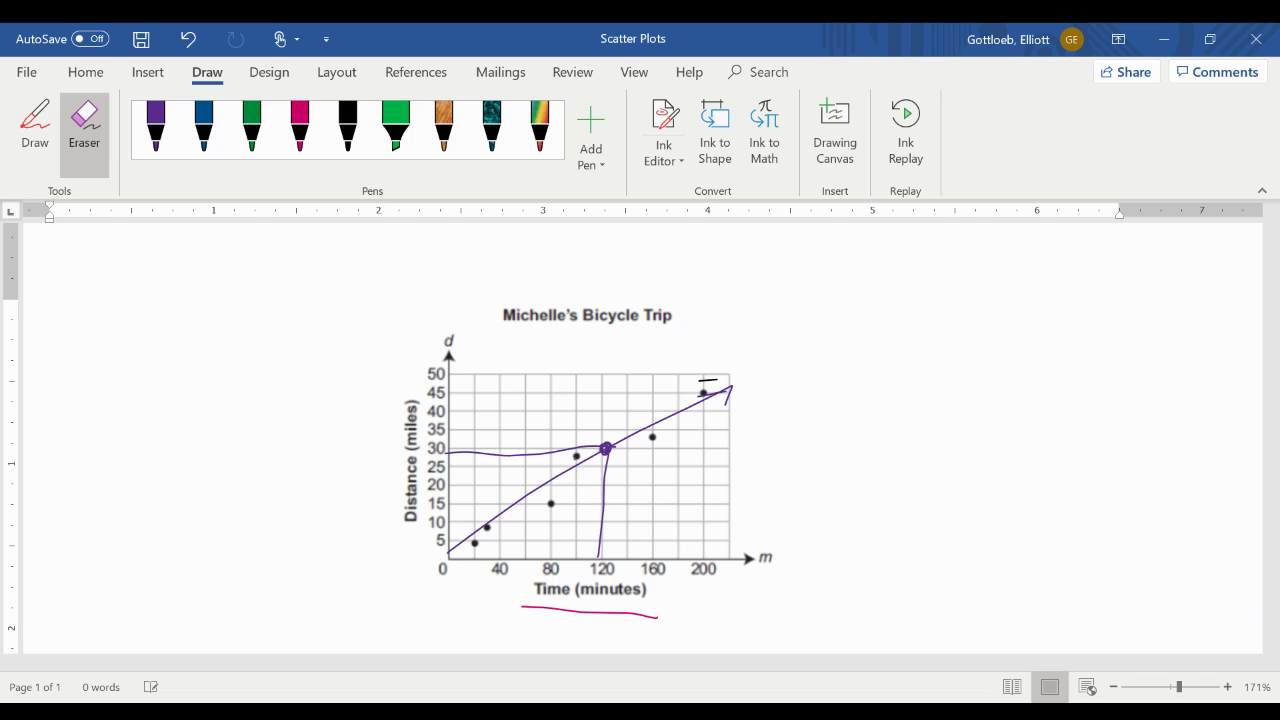
mouse_move(598, 462)
left_mouse_down()
mouse_move(706, 376)
mouse_move(712, 397)
left_mouse_up()
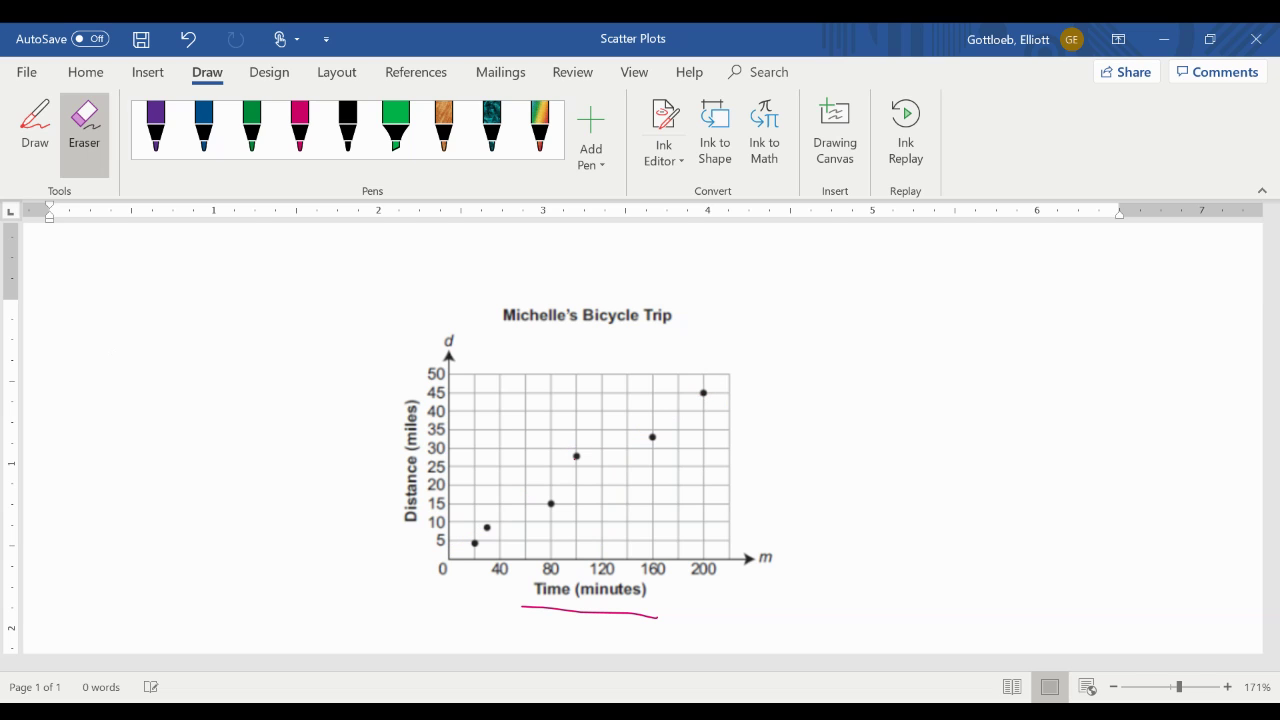
left_click(299, 128)
mouse_move(450, 546)
left_mouse_down()
mouse_move(722, 383)
mouse_move(719, 410)
left_mouse_up()
mouse_move(722, 384)
left_mouse_down()
mouse_move(678, 396)
mouse_move(720, 398)
mouse_move(712, 389)
left_mouse_up()
left_click(84, 128)
Step: Draw a blue best-fit arrow from the chart's origin up through the data points to about 50 miles at 200 minutes
left_click(204, 128)
left_click(204, 128)
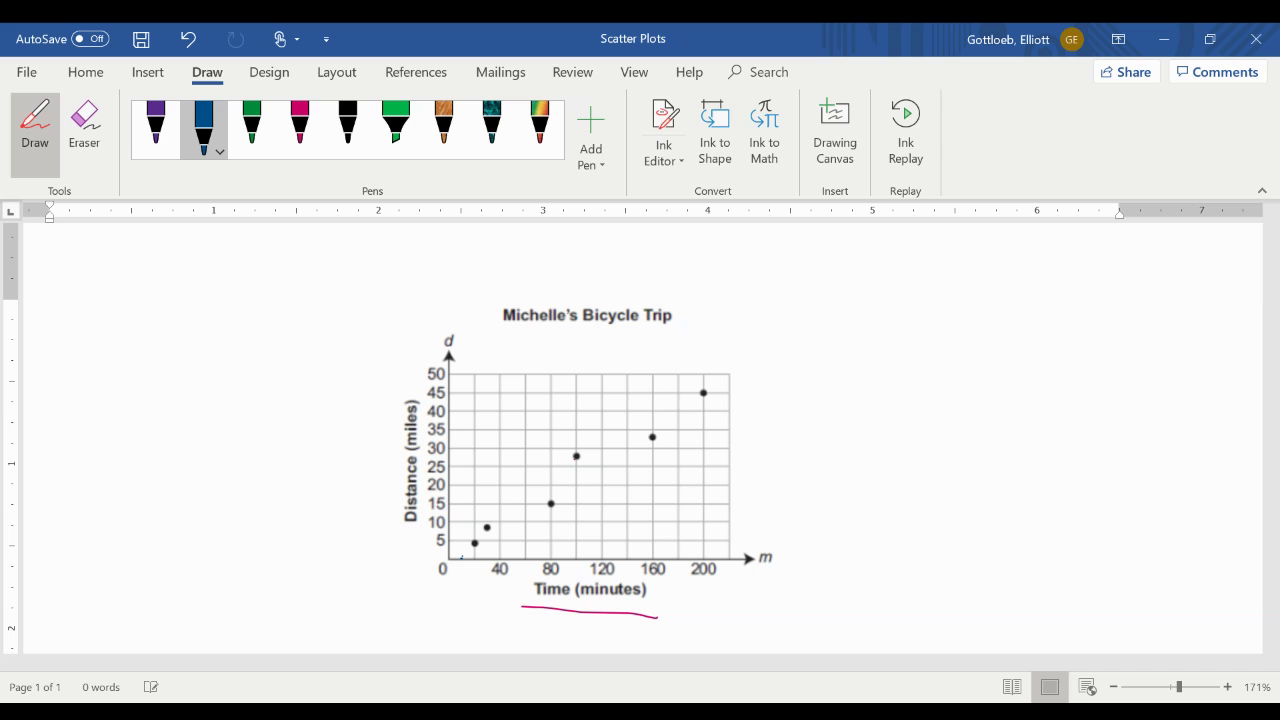
mouse_move(447, 563)
left_mouse_down()
mouse_move(694, 382)
mouse_move(702, 395)
left_mouse_up()
left_click_drag(671, 383, 707, 373)
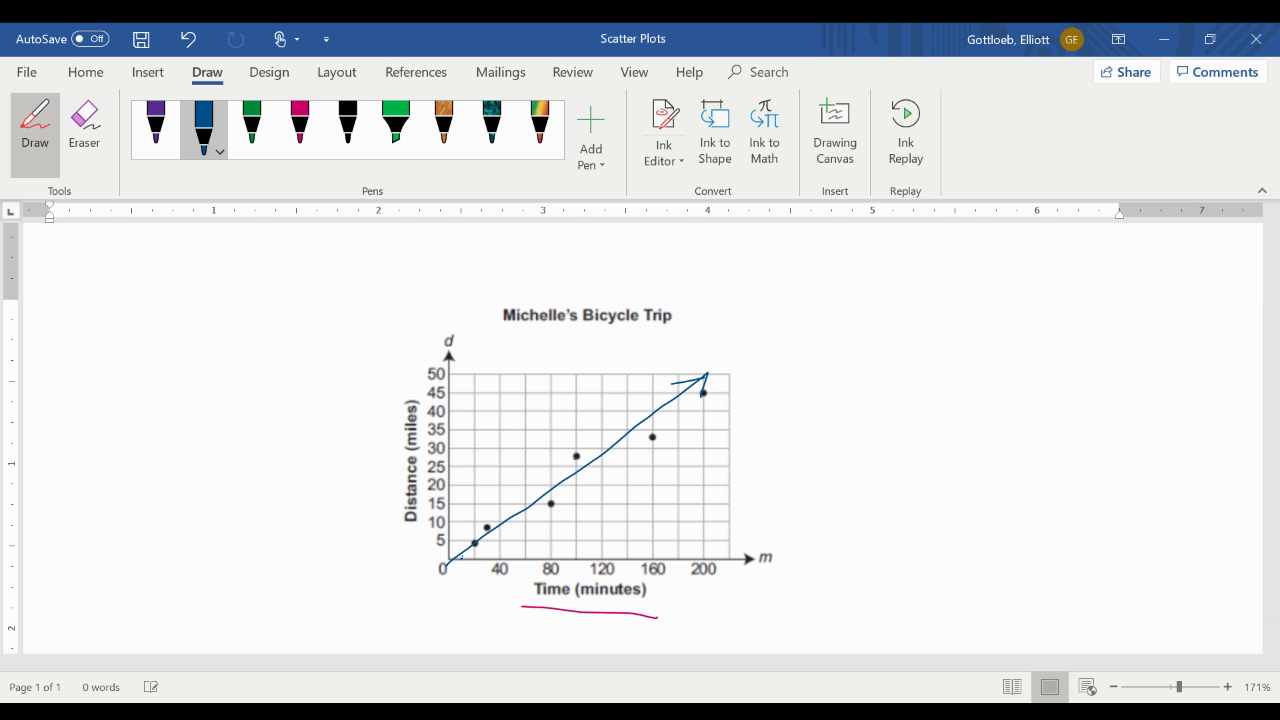
Step: Circle the chart's origin in blue as the y-intercept and write "+ 0" to the right of the chart
left_click_drag(463, 540, 466, 556)
mouse_move(908, 388)
left_mouse_down()
mouse_move(958, 380)
mouse_move(929, 404)
left_mouse_up()
left_click_drag(998, 372, 992, 369)
Step: Write the slope-intercept formula y = mx + b in blue above the intercept term
mouse_move(786, 310)
left_mouse_down()
mouse_move(814, 338)
mouse_move(796, 356)
left_mouse_up()
left_click_drag(834, 306, 868, 304)
left_click_drag(832, 327, 936, 322)
mouse_move(916, 326)
left_mouse_down()
mouse_move(942, 302)
mouse_move(966, 310)
left_mouse_up()
left_click_drag(955, 298, 952, 324)
left_click_drag(984, 272, 978, 324)
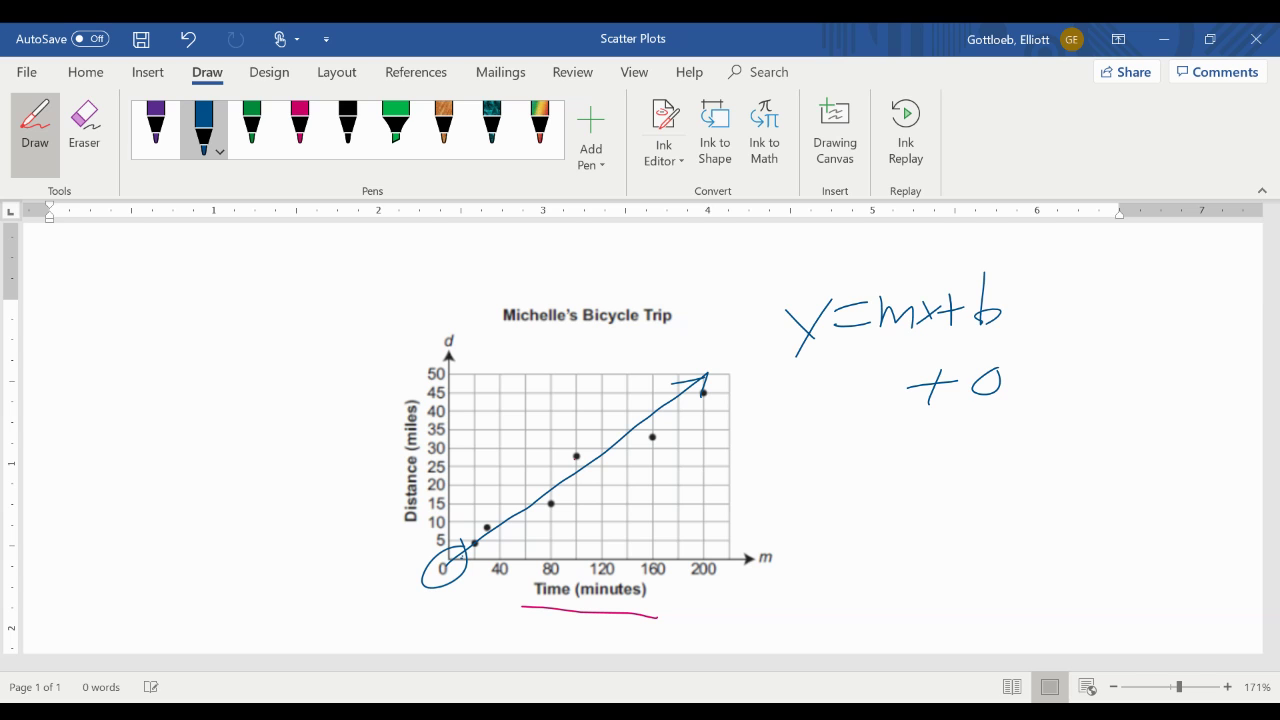
Step: Complete the line's equation as y = x + 0 in blue, leaving a gap before x for the slope
mouse_move(912, 372)
left_mouse_down()
mouse_move(898, 408)
mouse_move(924, 404)
left_mouse_up()
left_click_drag(758, 394, 772, 420)
mouse_move(788, 392)
left_mouse_down()
mouse_move(760, 448)
mouse_move(836, 376)
left_mouse_up()
left_click_drag(804, 402, 818, 400)
Step: Mark the best-fit line's point at 20 minutes in purple and write its coordinates (20, 5) left of the chart
left_click(156, 129)
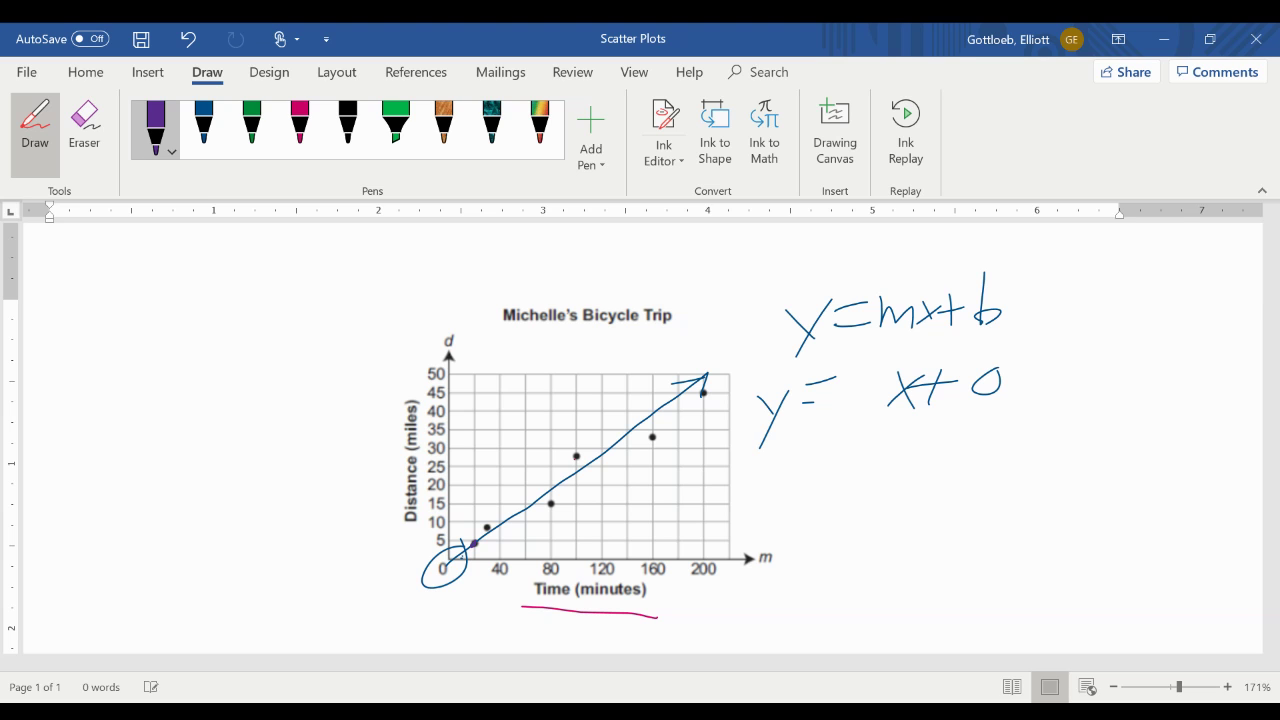
left_click_drag(463, 572, 469, 581)
left_click_drag(483, 569, 482, 575)
mouse_move(91, 357)
left_mouse_down()
mouse_move(110, 347)
mouse_move(132, 386)
left_mouse_up()
left_click_drag(153, 343, 160, 374)
left_click_drag(172, 376, 156, 396)
left_click_drag(205, 342, 186, 384)
left_click_drag(212, 320, 186, 392)
left_click_drag(106, 330, 95, 423)
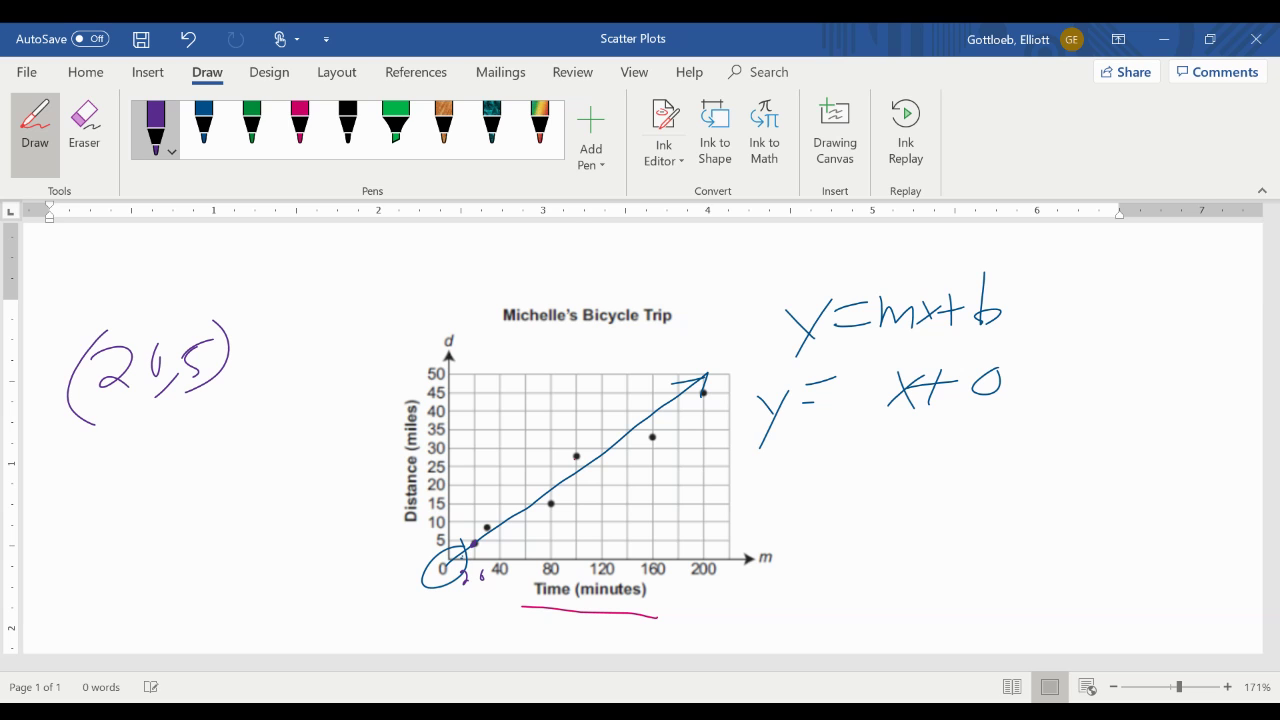
left_click_drag(161, 345, 164, 364)
Step: Mark a second purple point on the best-fit line and write its coordinates (140, 35) below the first pair
left_click_drag(623, 436, 632, 439)
mouse_move(90, 428)
left_mouse_down()
mouse_move(92, 490)
mouse_move(128, 460)
left_mouse_up()
mouse_move(118, 436)
left_mouse_down()
mouse_move(118, 490)
mouse_move(136, 444)
left_mouse_up()
mouse_move(152, 440)
left_mouse_down()
mouse_move(146, 496)
mouse_move(186, 462)
left_mouse_up()
left_click_drag(230, 420, 206, 480)
mouse_move(90, 436)
left_mouse_down()
mouse_move(96, 508)
mouse_move(122, 548)
left_mouse_up()
Step: Write the slope formula (y2 − y1)/(x2 − x1) in purple below the two coordinate pairs
left_click_drag(132, 530, 114, 572)
left_click_drag(144, 540, 160, 553)
left_click_drag(164, 529, 182, 525)
left_click_drag(190, 513, 194, 556)
left_click_drag(236, 520, 234, 535)
mouse_move(99, 591)
left_mouse_down()
mouse_move(293, 514)
mouse_move(152, 610)
left_mouse_up()
mouse_move(152, 583)
left_mouse_down()
mouse_move(134, 615)
mouse_move(184, 610)
left_mouse_up()
mouse_move(184, 584)
left_mouse_down()
mouse_move(208, 576)
mouse_move(230, 590)
left_mouse_up()
left_click_drag(230, 566, 214, 592)
left_click_drag(248, 570, 248, 588)
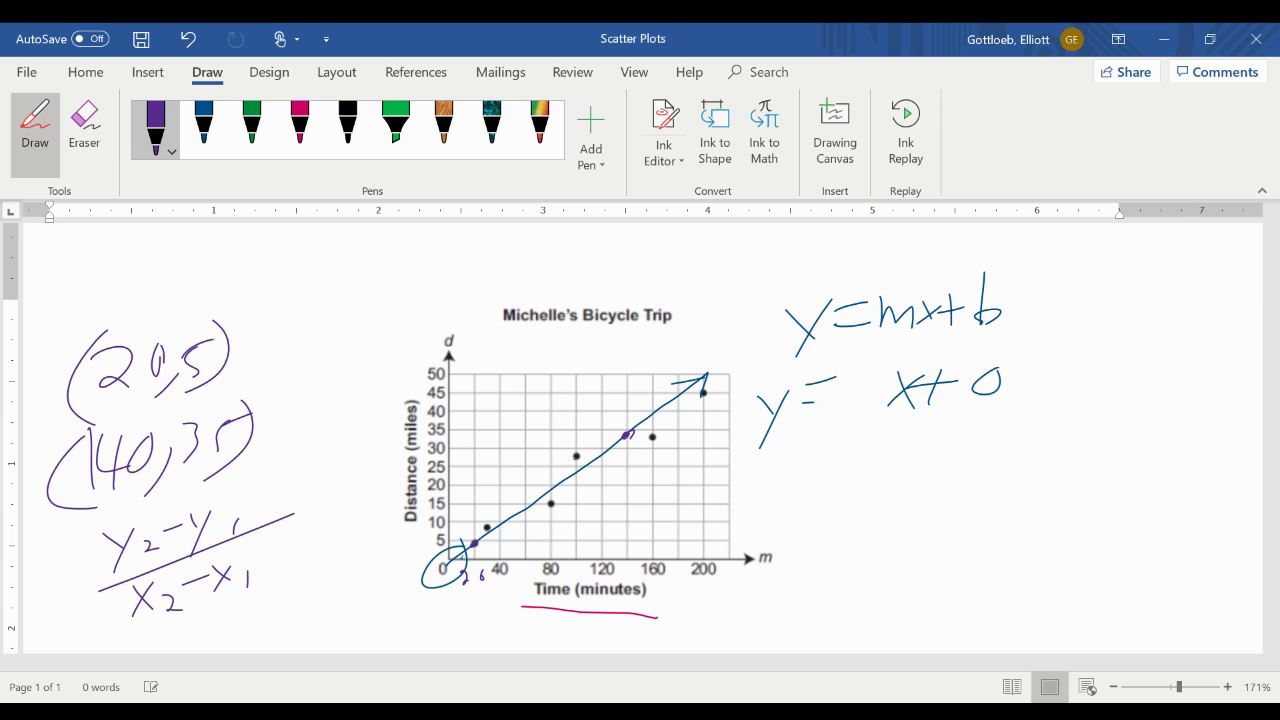
Step: Substitute the coordinates into the slope formula in pink as (35 − 5)/(140 − 20)
left_click(299, 125)
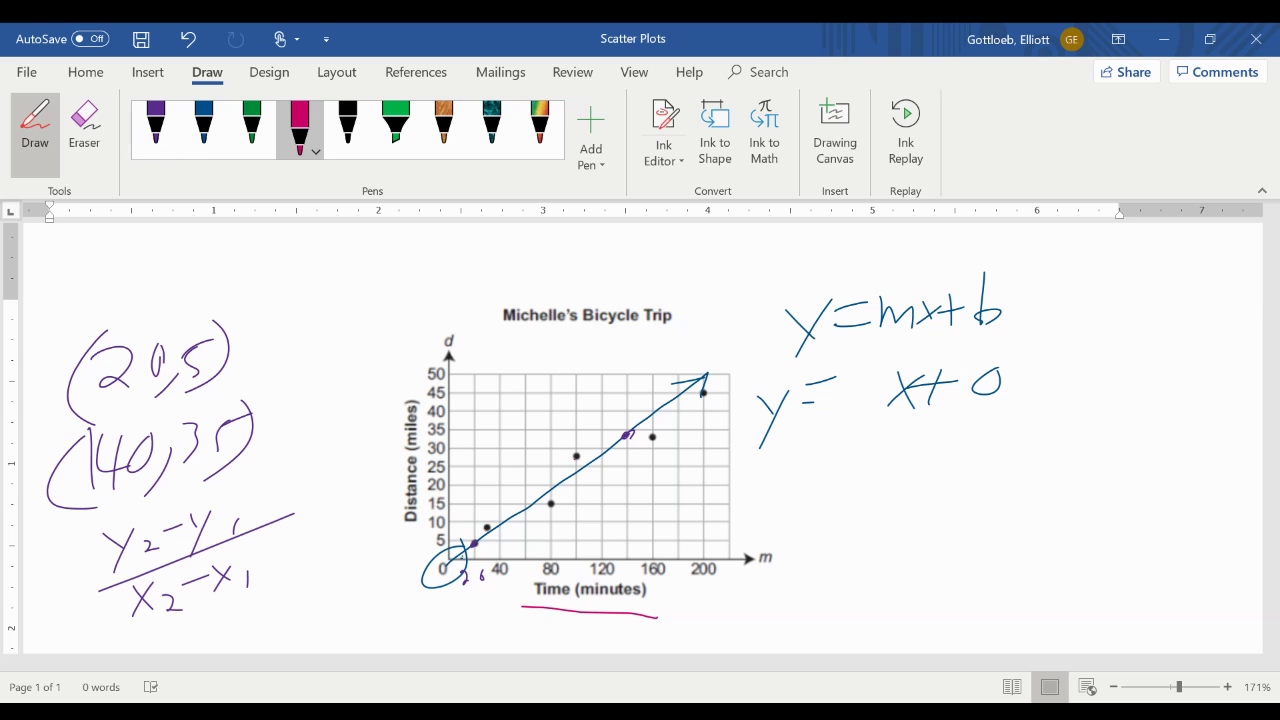
mouse_move(292, 292)
left_mouse_down()
mouse_move(314, 300)
mouse_move(296, 326)
left_mouse_up()
left_click_drag(334, 290, 338, 320)
left_click_drag(366, 296, 386, 302)
left_click_drag(274, 350, 432, 300)
mouse_move(301, 346)
left_mouse_down()
mouse_move(298, 388)
mouse_move(330, 376)
left_mouse_up()
mouse_move(318, 363)
left_mouse_down()
mouse_move(342, 354)
mouse_move(318, 366)
left_mouse_up()
left_click_drag(360, 340, 406, 354)
Step: Write the slope calculation's result as = 30/120 in pink beside the substituted fraction
left_click_drag(416, 334, 474, 284)
left_click_drag(448, 308, 480, 298)
mouse_move(510, 250)
left_mouse_down()
mouse_move(508, 282)
mouse_move(550, 254)
left_mouse_up()
left_click_drag(484, 298, 612, 266)
left_click_drag(518, 290, 518, 306)
mouse_move(528, 288)
left_mouse_down()
mouse_move(552, 306)
mouse_move(584, 296)
mouse_move(578, 244)
left_mouse_up()
Step: Cross out the zeros in 30/120 in green and write the simplified slope = 1/4 beside it
left_click(252, 128)
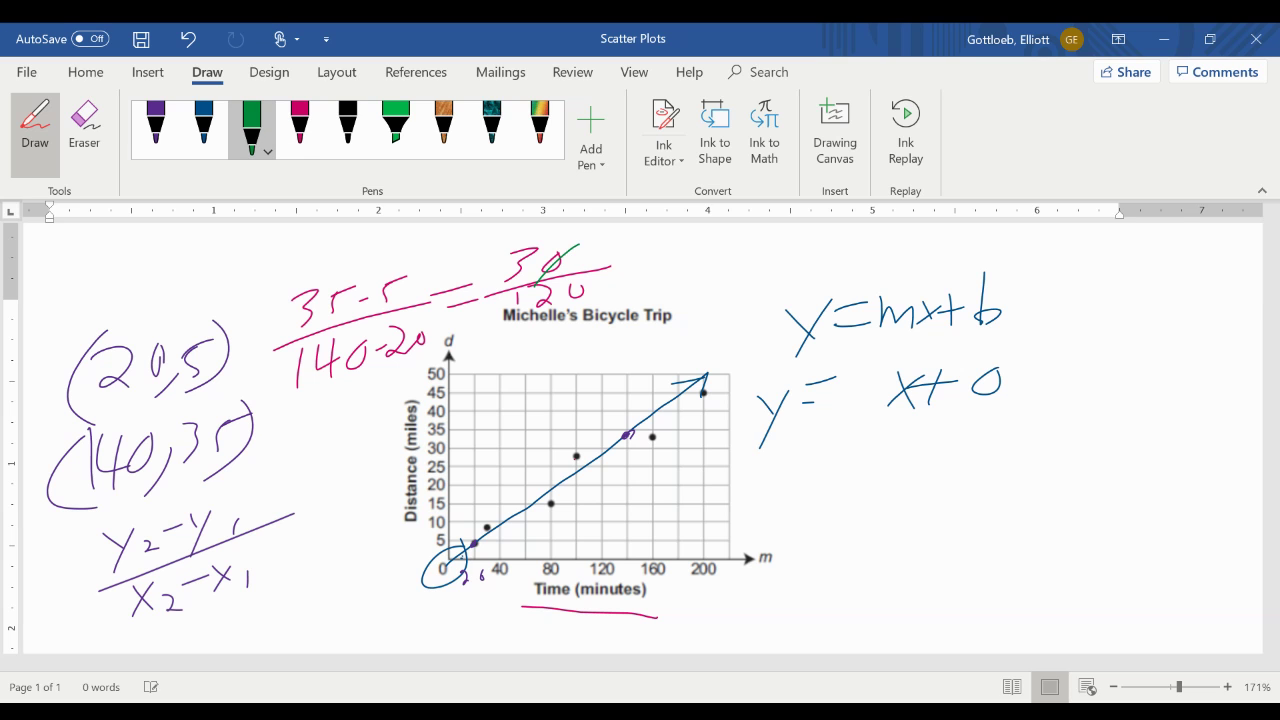
left_click_drag(570, 300, 608, 280)
left_click_drag(686, 238, 682, 264)
left_click_drag(660, 270, 718, 264)
left_click_drag(683, 276, 702, 292)
left_click_drag(689, 275, 684, 306)
left_click_drag(629, 263, 646, 262)
left_click_drag(627, 283, 645, 281)
Step: Fill in the green slope 1/4 before the x in the equation y = x + 0
mouse_move(865, 352)
left_mouse_down()
mouse_move(862, 379)
mouse_move(881, 381)
left_mouse_up()
left_click_drag(852, 388, 872, 408)
left_click_drag(862, 392, 858, 421)
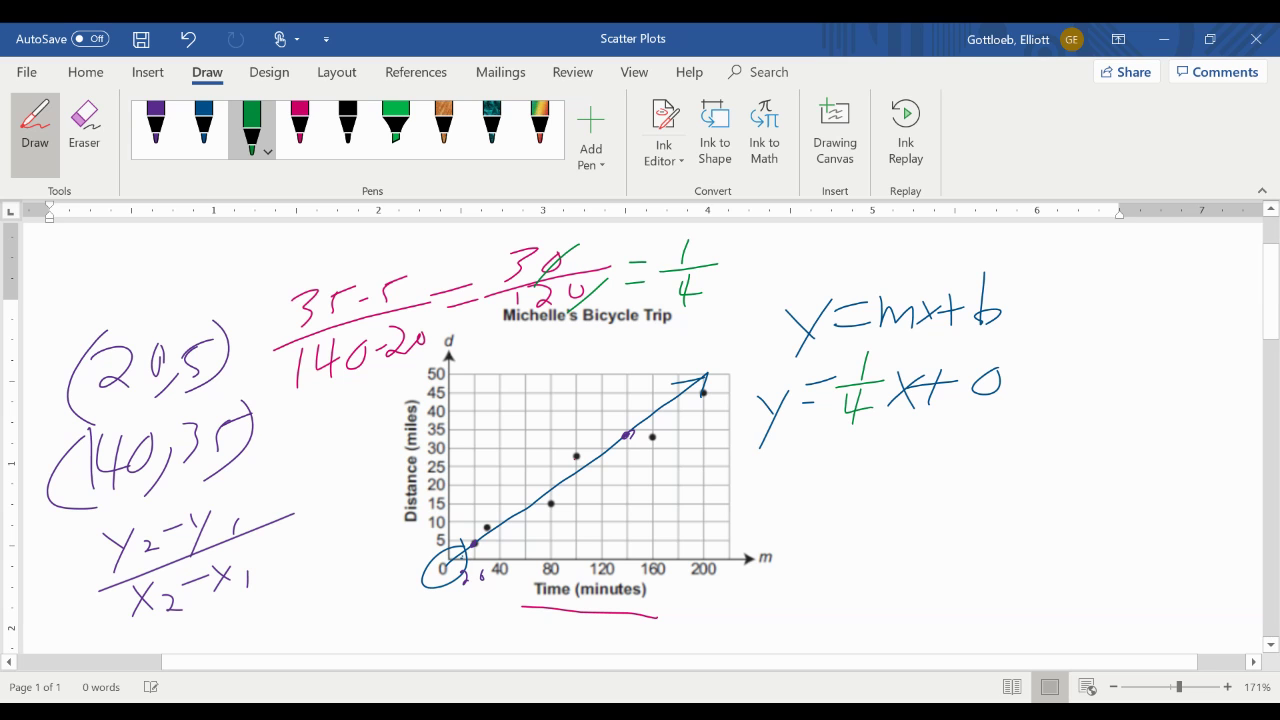
Step: In black, circle the axis label m with an x beneath it, and write = 1/4 m below the y = 1/4 x + 0 equation
left_click(348, 128)
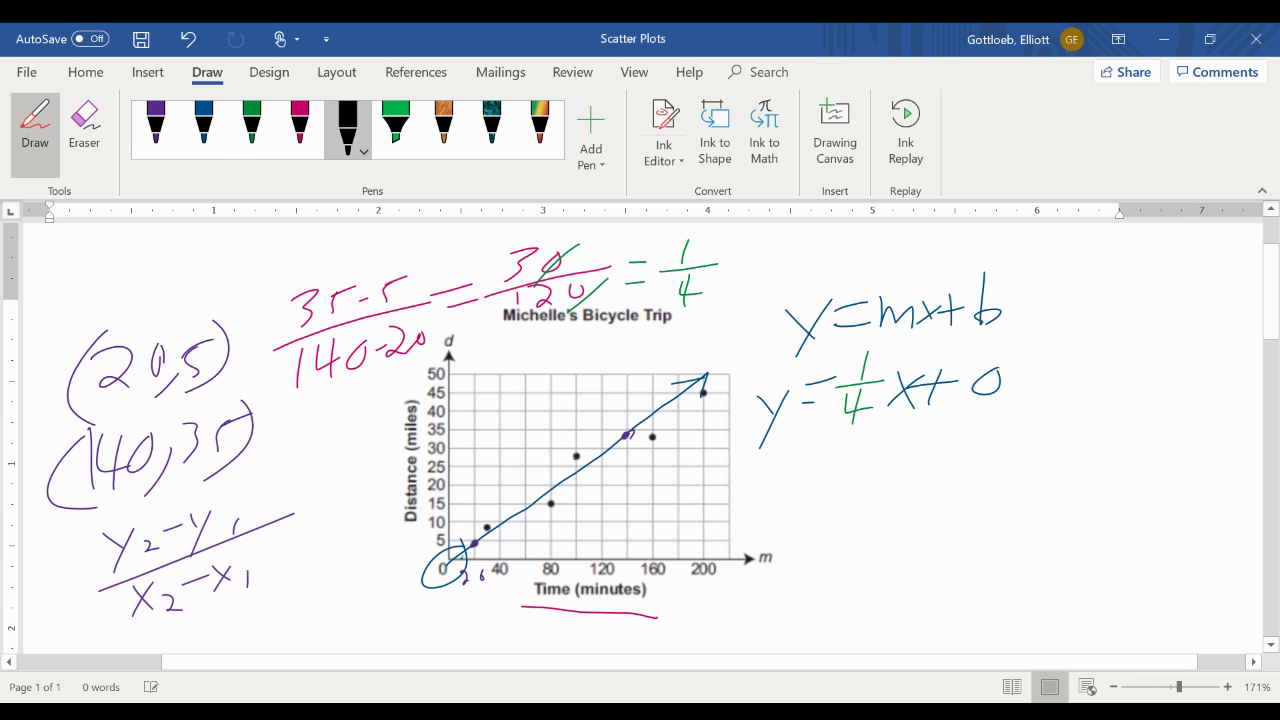
left_click_drag(786, 536, 772, 606)
left_click_drag(774, 584, 748, 606)
mouse_move(868, 438)
left_mouse_down()
mouse_move(867, 468)
mouse_move(895, 472)
left_mouse_up()
mouse_move(868, 484)
left_mouse_down()
mouse_move(870, 516)
mouse_move(942, 482)
left_mouse_up()
mouse_move(812, 471)
left_mouse_down()
mouse_move(832, 469)
mouse_move(836, 489)
left_mouse_up()
Step: In blue, circle the axis label d with a y beside it, then complete and box the equation d = 1/4 m
left_click(204, 128)
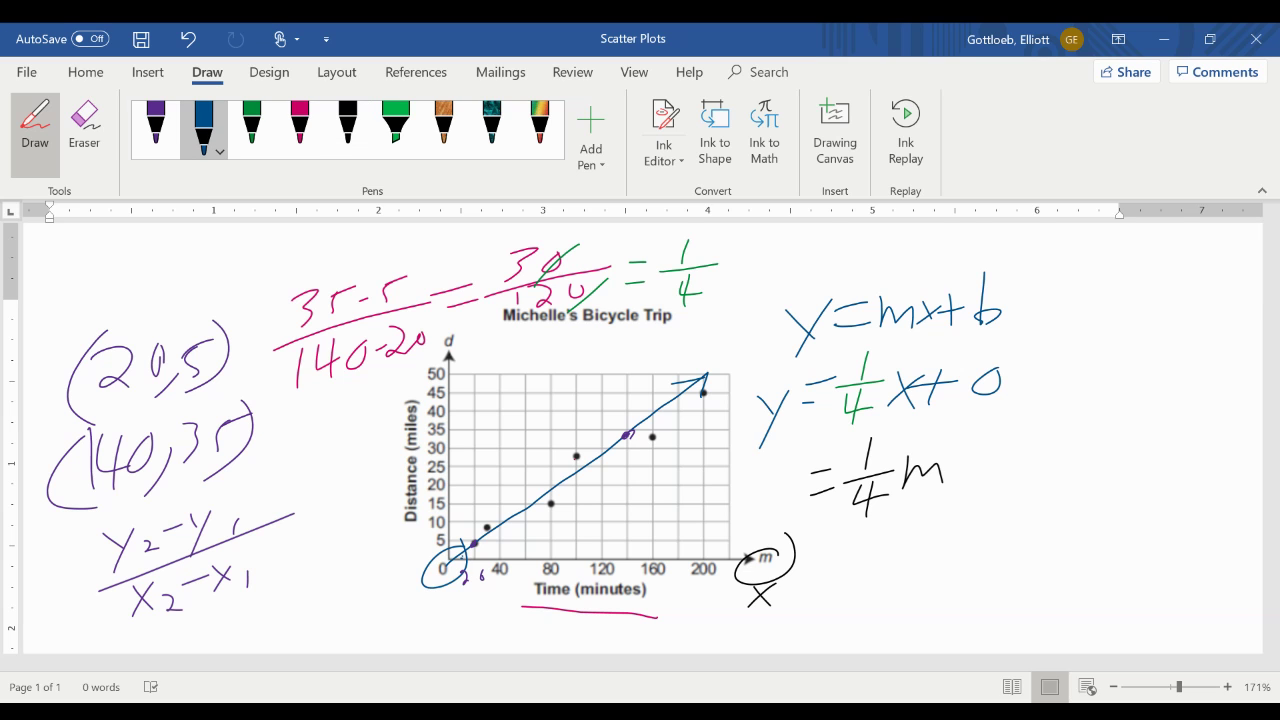
mouse_move(466, 330)
left_mouse_down()
mouse_move(440, 352)
mouse_move(490, 334)
left_mouse_up()
left_click_drag(790, 480, 792, 508)
left_click_drag(800, 450, 798, 512)
mouse_move(746, 464)
left_mouse_down()
mouse_move(928, 513)
mouse_move(760, 440)
left_mouse_up()
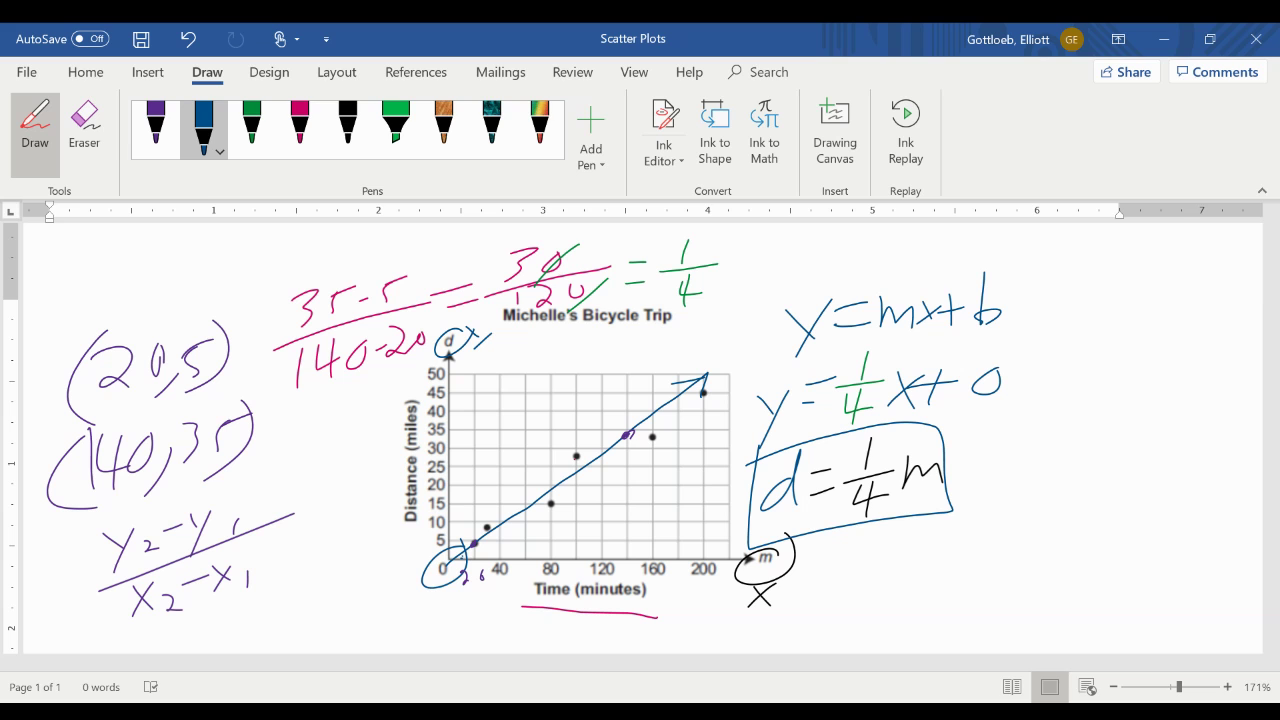
Step: Write the negative-slope alternative d = −1/4 m in blue beside the boxed equation
left_click_drag(1022, 458, 1054, 454)
mouse_move(1086, 416)
left_mouse_down()
mouse_move(1084, 462)
mouse_move(1114, 464)
left_mouse_up()
mouse_move(1084, 478)
left_mouse_down()
mouse_move(1076, 524)
mouse_move(1090, 496)
left_mouse_up()
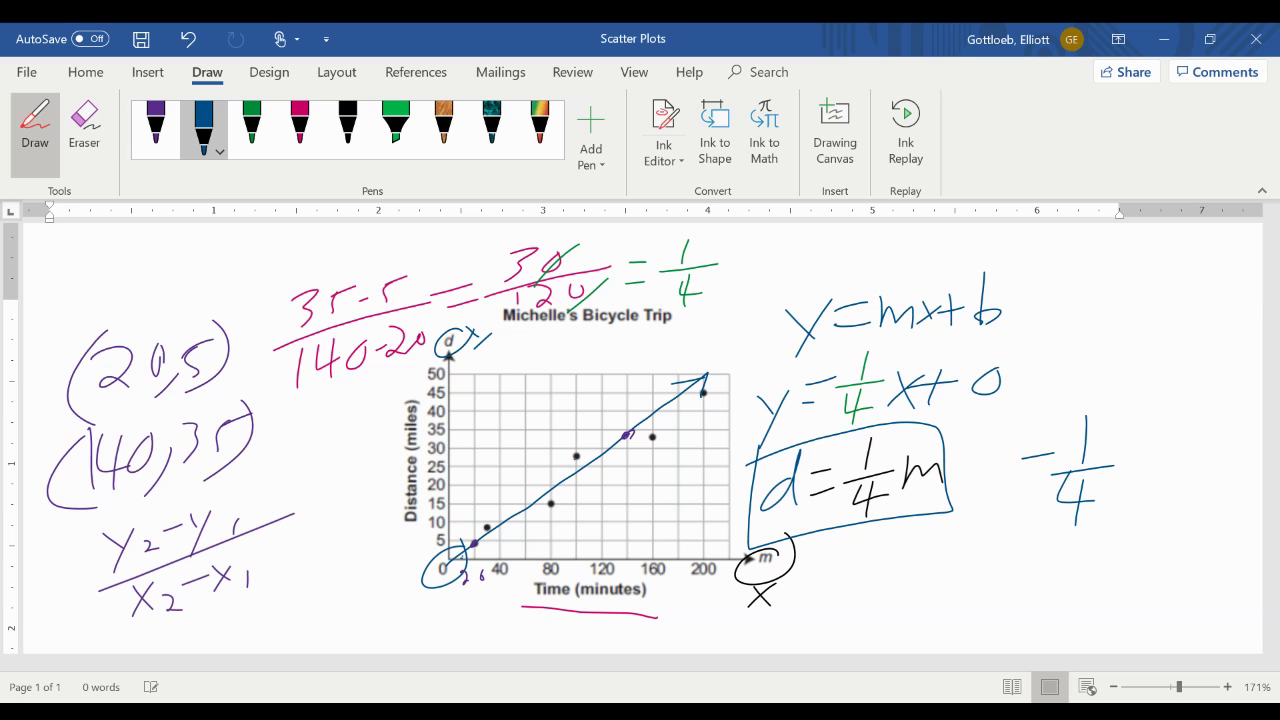
mouse_move(1122, 450)
left_mouse_down()
mouse_move(1114, 486)
mouse_move(1162, 478)
left_mouse_up()
left_click_drag(974, 470, 966, 504)
mouse_move(980, 442)
left_mouse_down()
mouse_move(974, 500)
mouse_move(1003, 479)
left_mouse_up()
left_click_drag(982, 496, 1005, 495)
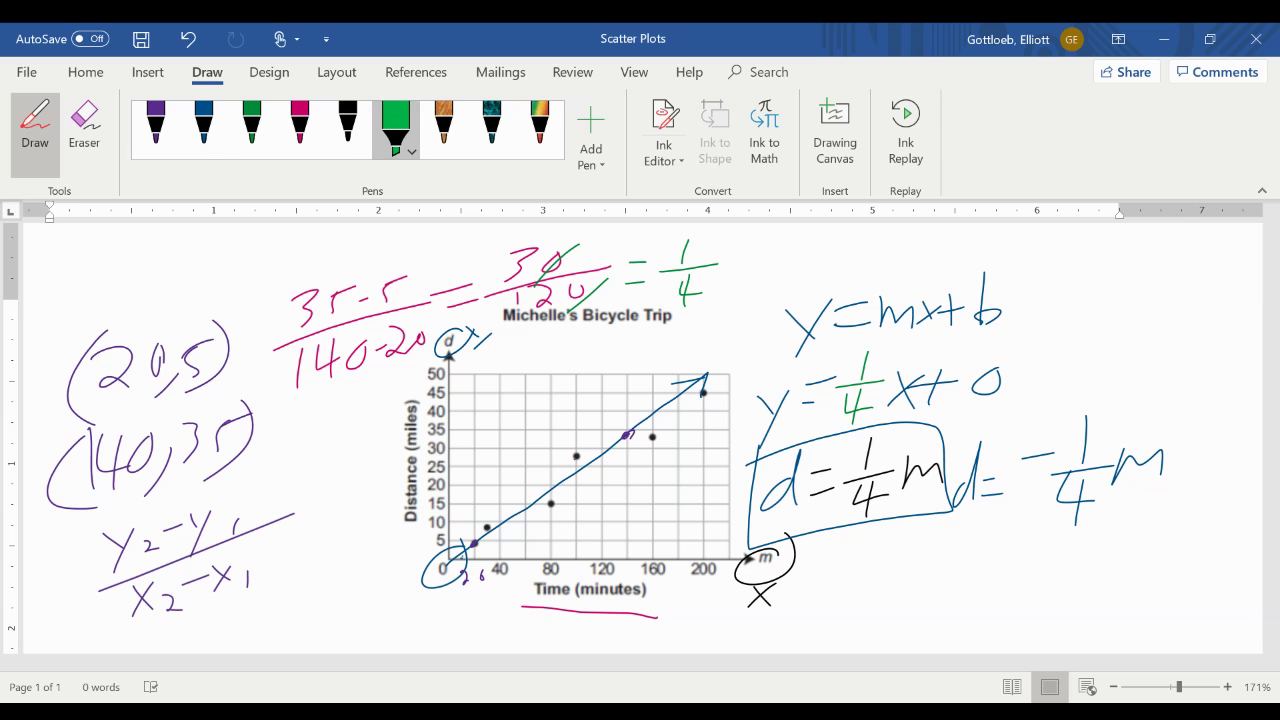
Step: Cross out the negative-slope equation d = −1/4 m with a large X in the brown textured pen
left_click(443, 128)
left_click_drag(948, 429, 1188, 505)
left_click_drag(1162, 414, 932, 533)
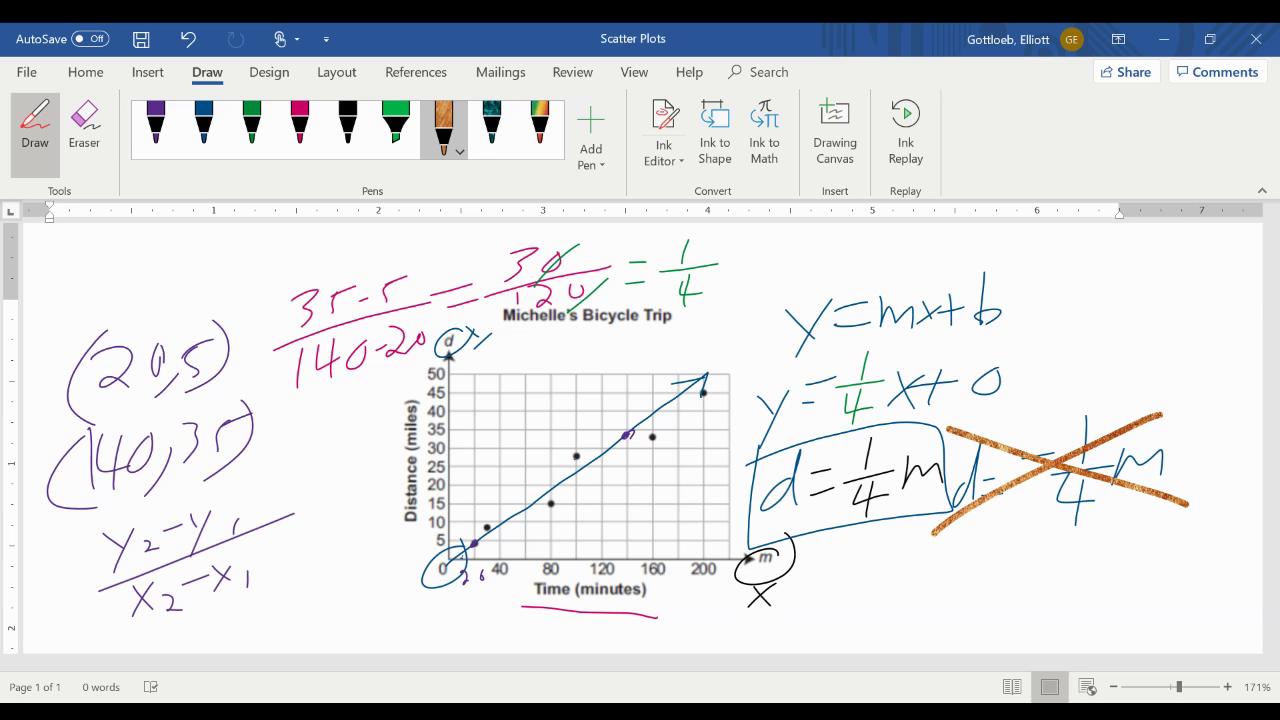
Step: Trace over the best-fit line on the chart several times in pink
left_click(300, 128)
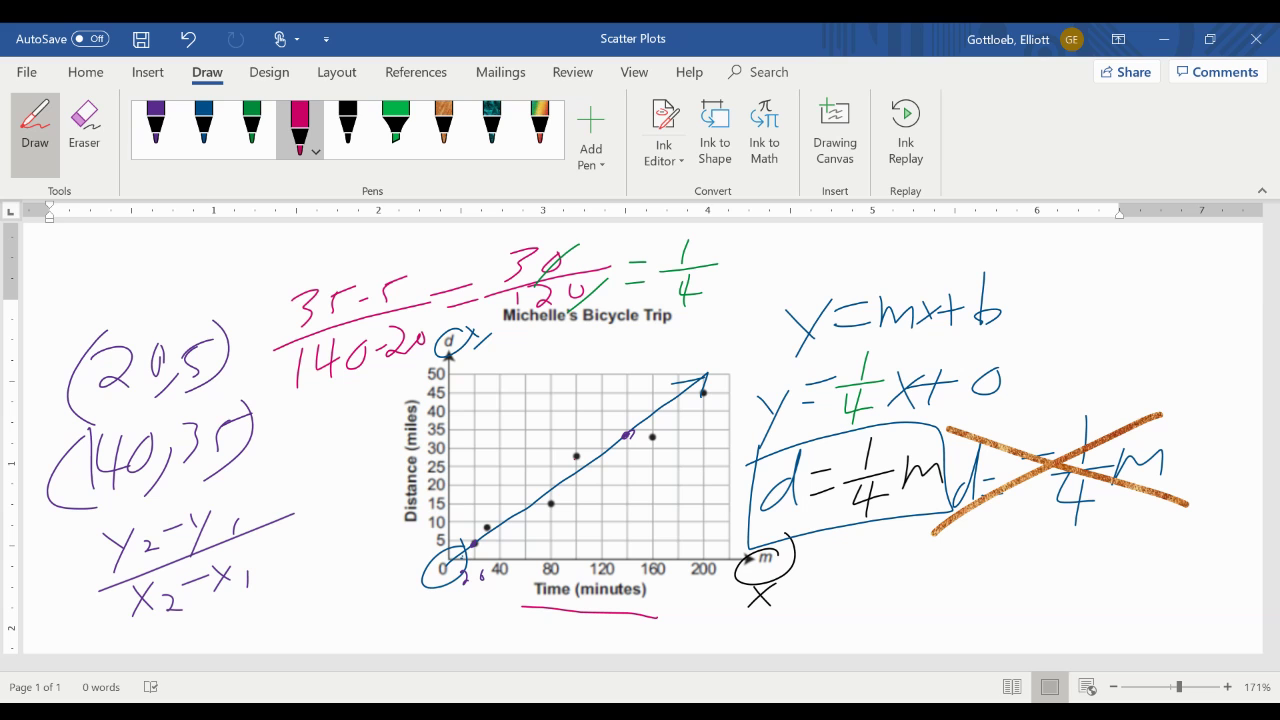
left_click_drag(468, 550, 702, 383)
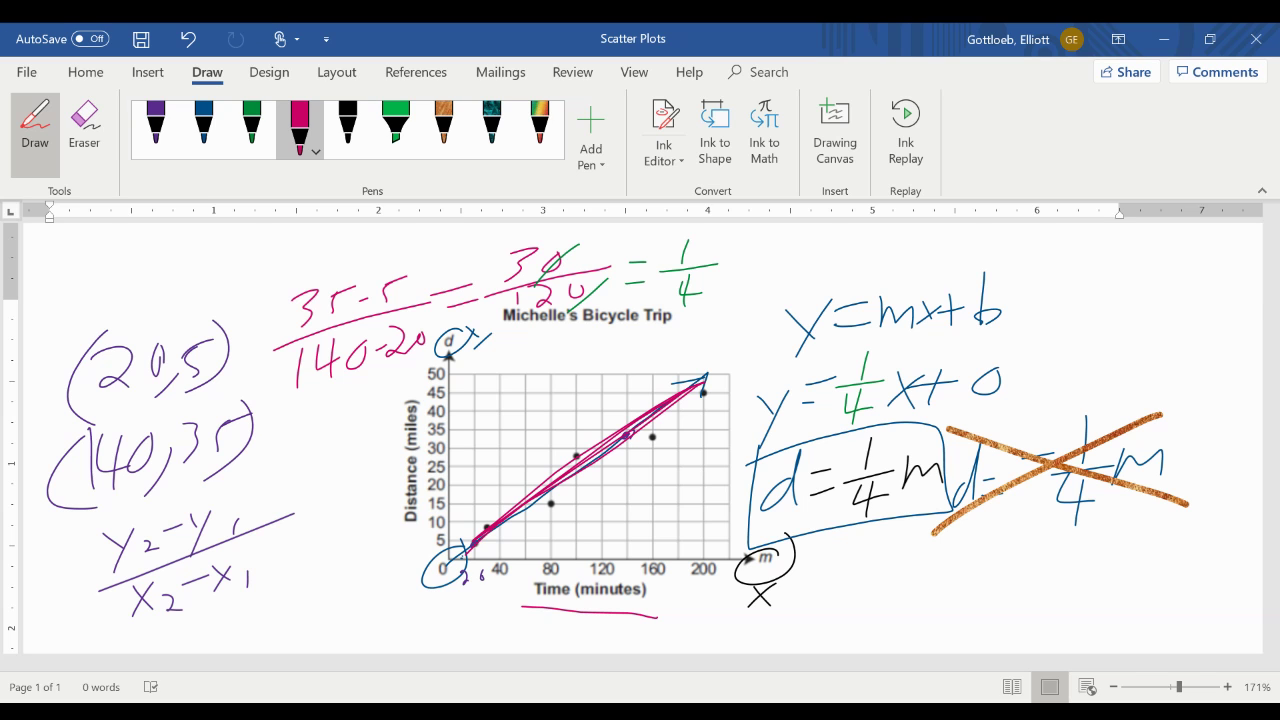
Step: Circle the slope 1/4 in the boxed equation in pink and write 0.25 below the box
mouse_move(890, 426)
left_mouse_down()
mouse_move(850, 424)
mouse_move(888, 428)
left_mouse_up()
mouse_move(848, 556)
left_mouse_down()
mouse_move(836, 578)
mouse_move(848, 558)
left_mouse_up()
left_click(866, 580)
mouse_move(872, 556)
left_mouse_down()
mouse_move(888, 580)
mouse_move(902, 568)
mouse_move(892, 598)
left_mouse_up()
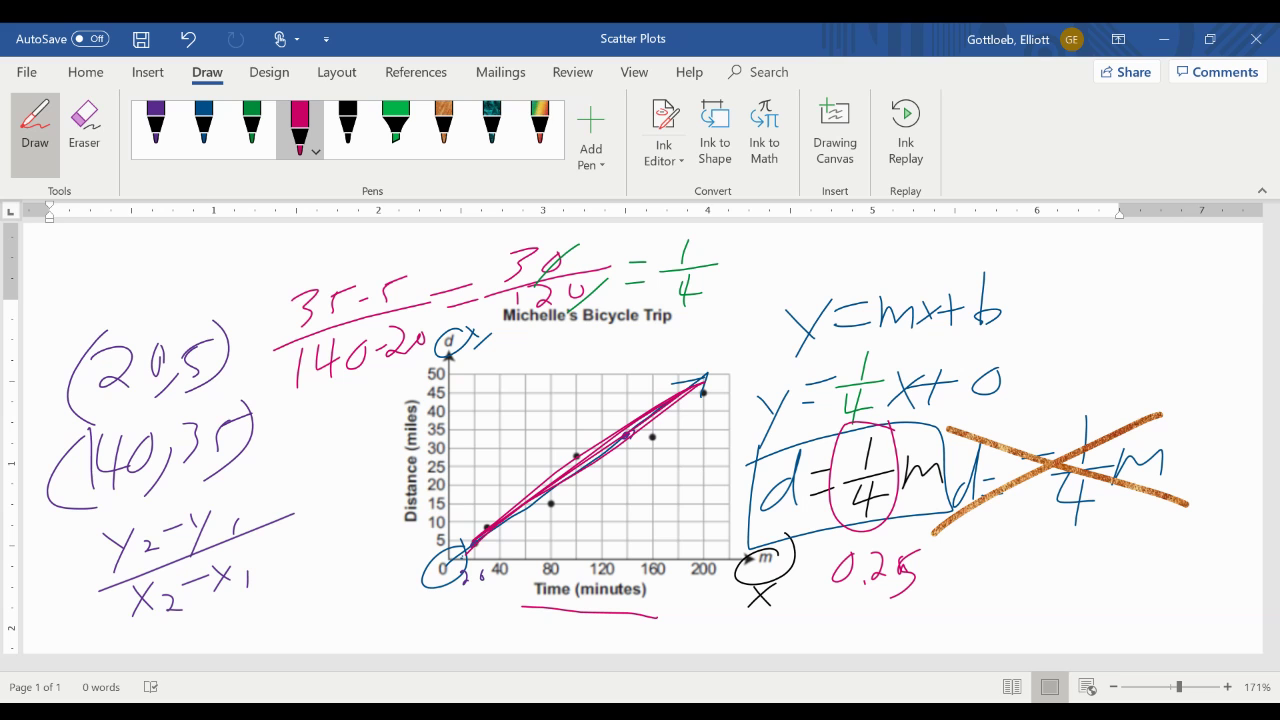
Step: Write 1.3 in pink below the crossed-out equation, and 0.4 in black beneath it with a green highlighter block
mouse_move(998, 536)
left_mouse_down()
mouse_move(995, 588)
mouse_move(1040, 556)
mouse_move(994, 614)
mouse_move(1044, 620)
left_mouse_up()
left_click(1010, 578)
left_click(1016, 632)
mouse_move(1036, 598)
left_mouse_down()
mouse_move(1034, 628)
mouse_move(1080, 602)
mouse_move(1045, 632)
left_mouse_up()
left_click(396, 128)
left_click(348, 128)
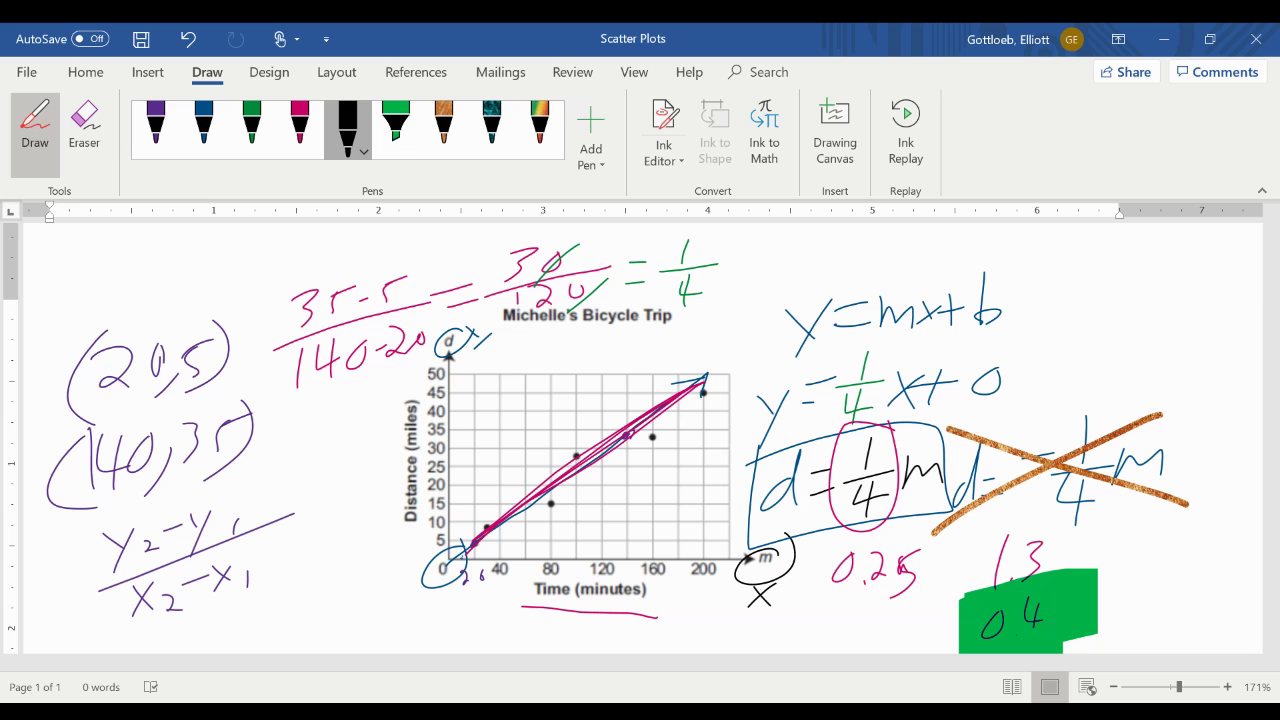
Step: Cross out 1.3 and circle 0.25 in black
left_click_drag(978, 542, 1066, 573)
left_click_drag(1097, 522, 979, 592)
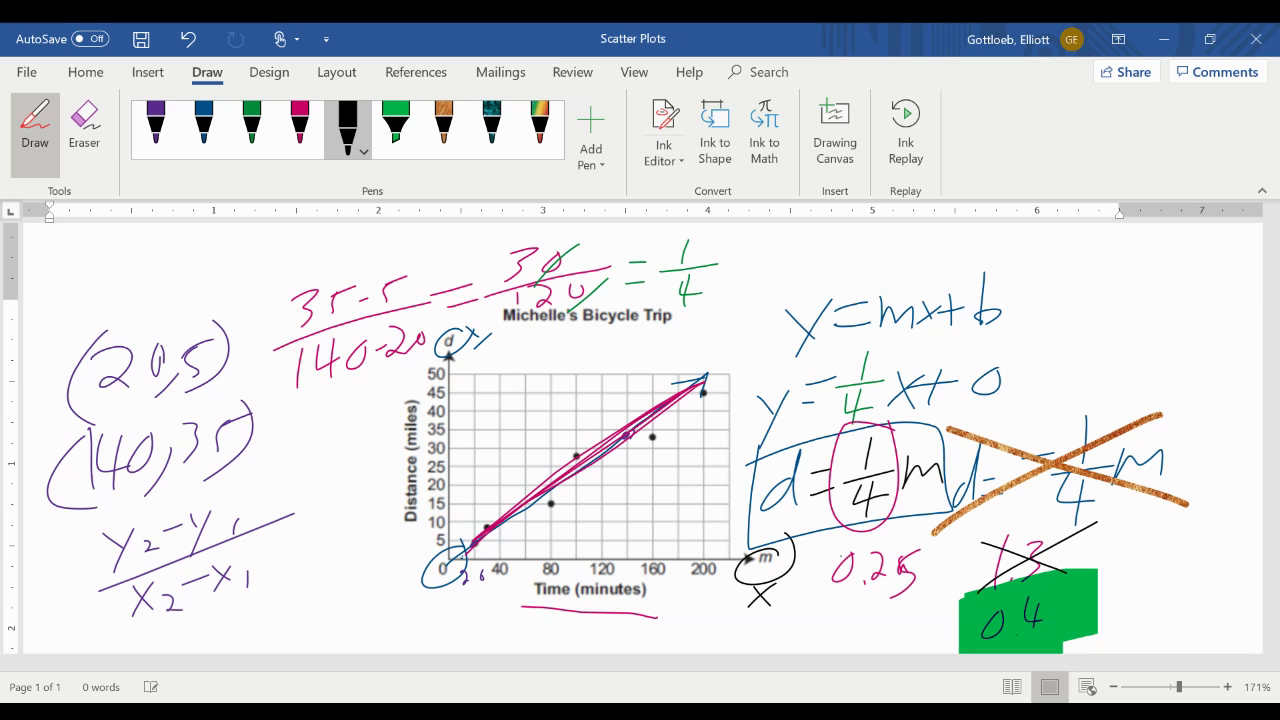
mouse_move(900, 537)
left_mouse_down()
mouse_move(880, 603)
mouse_move(940, 550)
left_mouse_up()
mouse_move(928, 596)
left_mouse_down()
mouse_move(957, 614)
mouse_move(936, 622)
left_mouse_up()
Step: Draw a second box in black around the equation d = 1/4 m
left_click(84, 128)
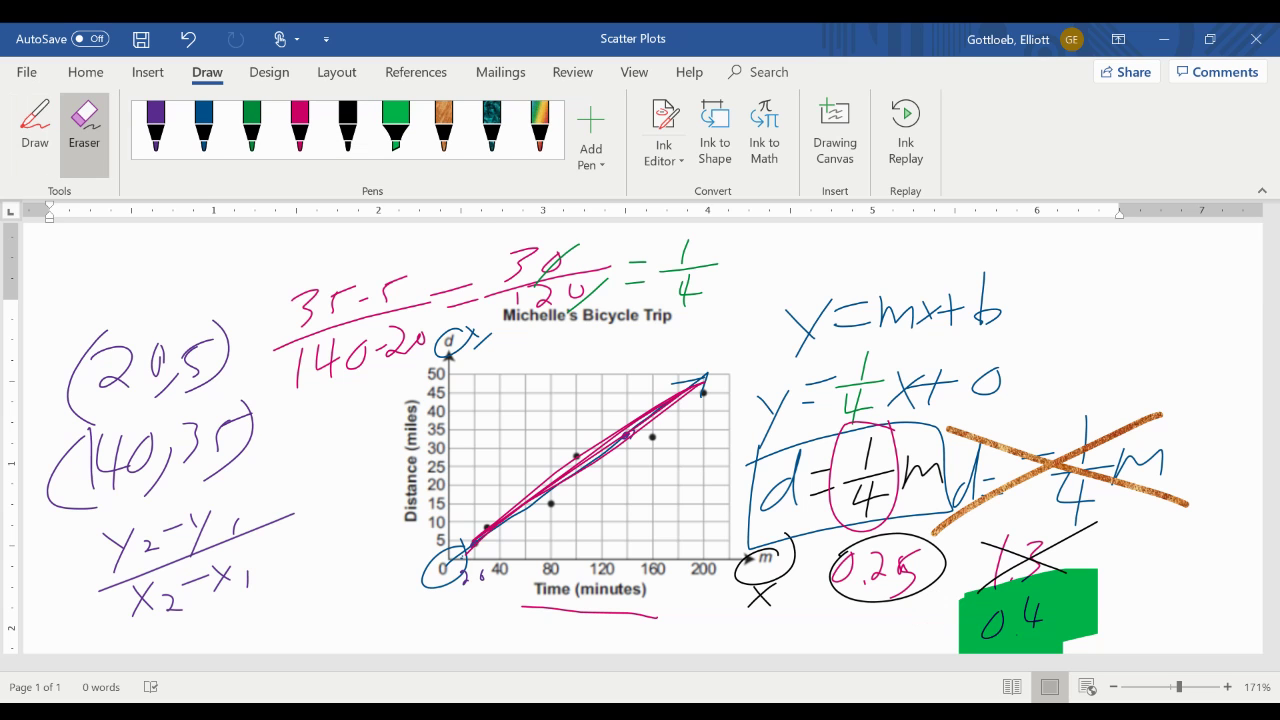
key("Escape")
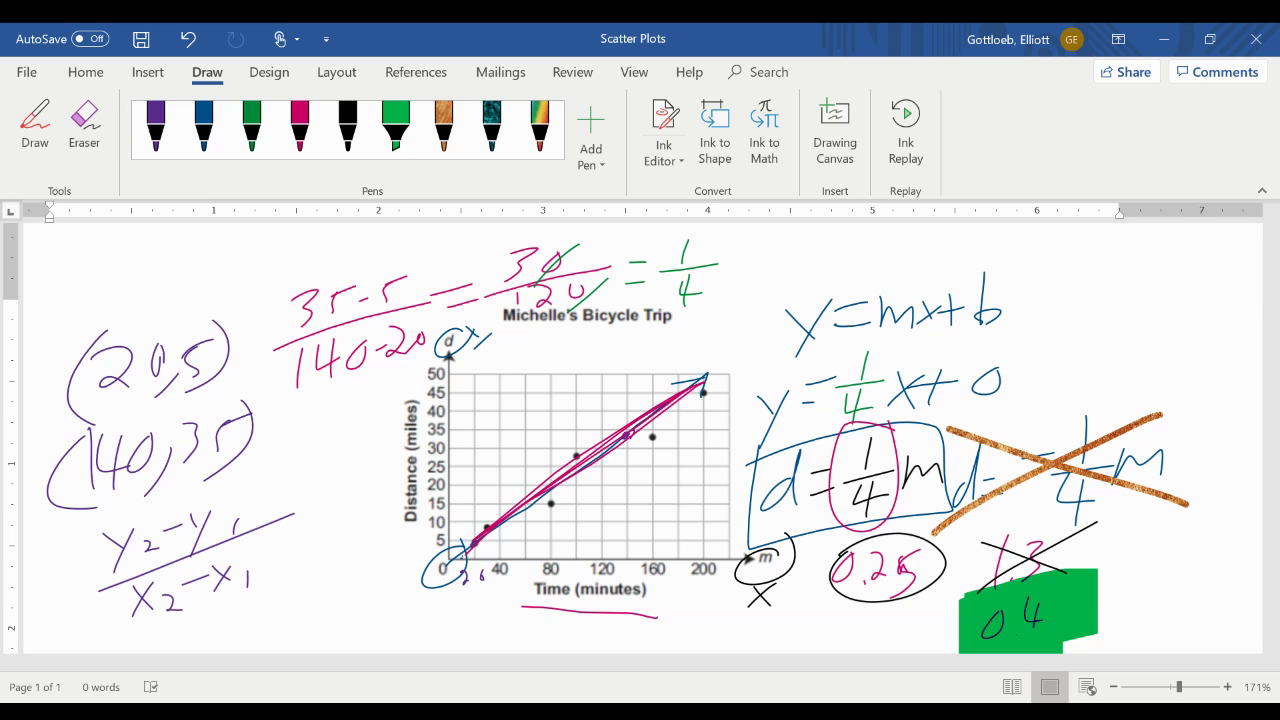
left_click(348, 128)
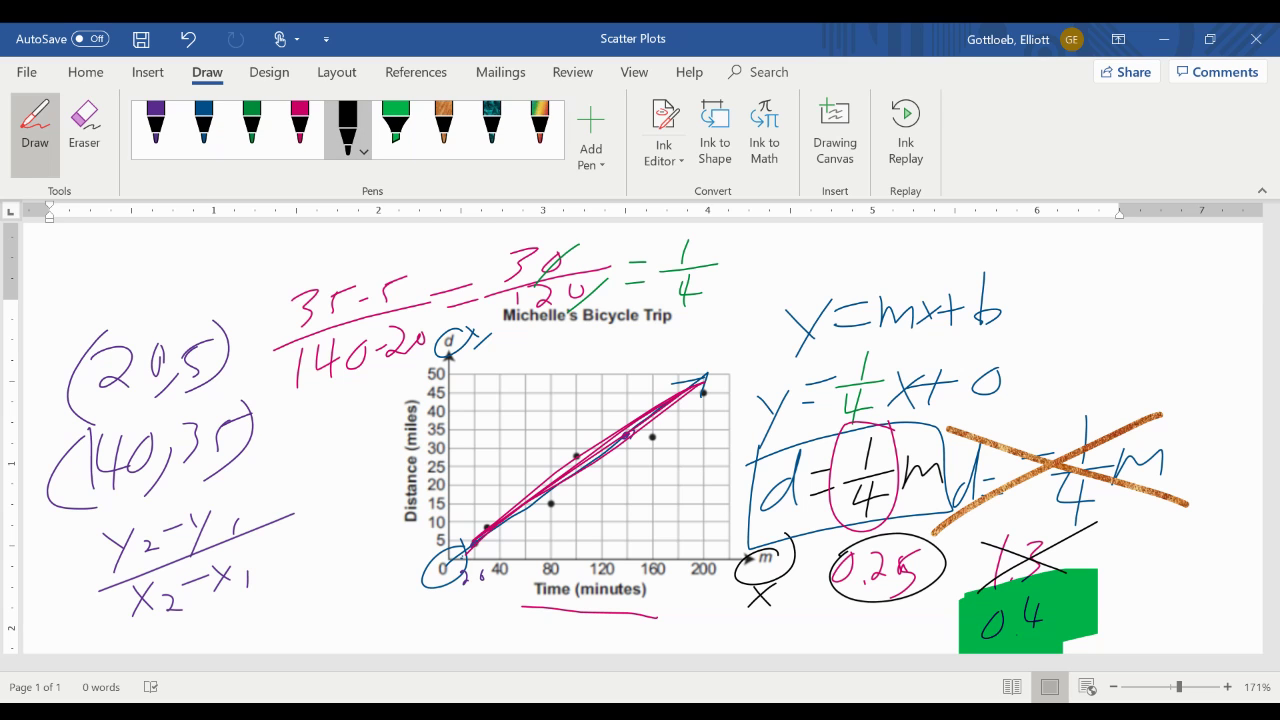
mouse_move(723, 464)
left_mouse_down()
mouse_move(935, 416)
mouse_move(752, 552)
mouse_move(765, 432)
left_mouse_up()
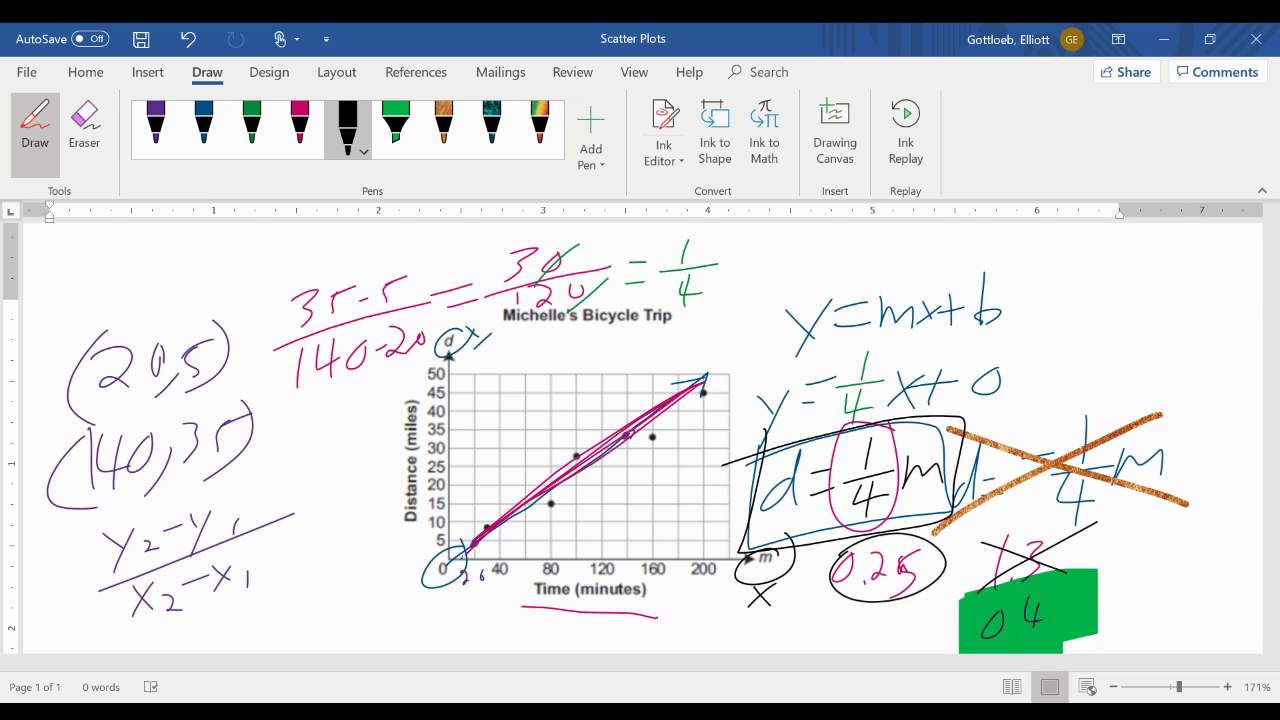
Step: Write the time value 400 in black above and beside the y = mx + b formula
left_click_drag(1058, 256, 1086, 283)
left_click_drag(1075, 256, 1071, 292)
left_click_drag(1104, 258, 1136, 264)
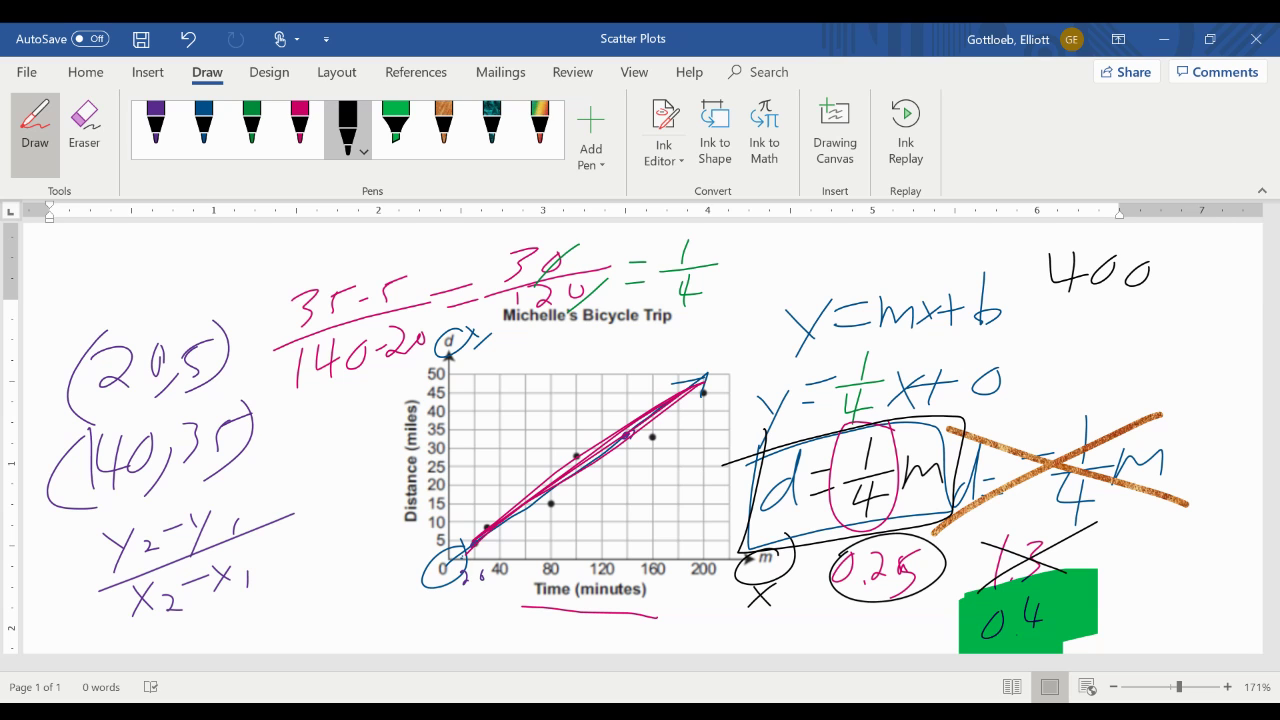
Step: Extend the chart's two axes and its best-fit line in black beyond the printed grid
left_click_drag(722, 562, 1192, 530)
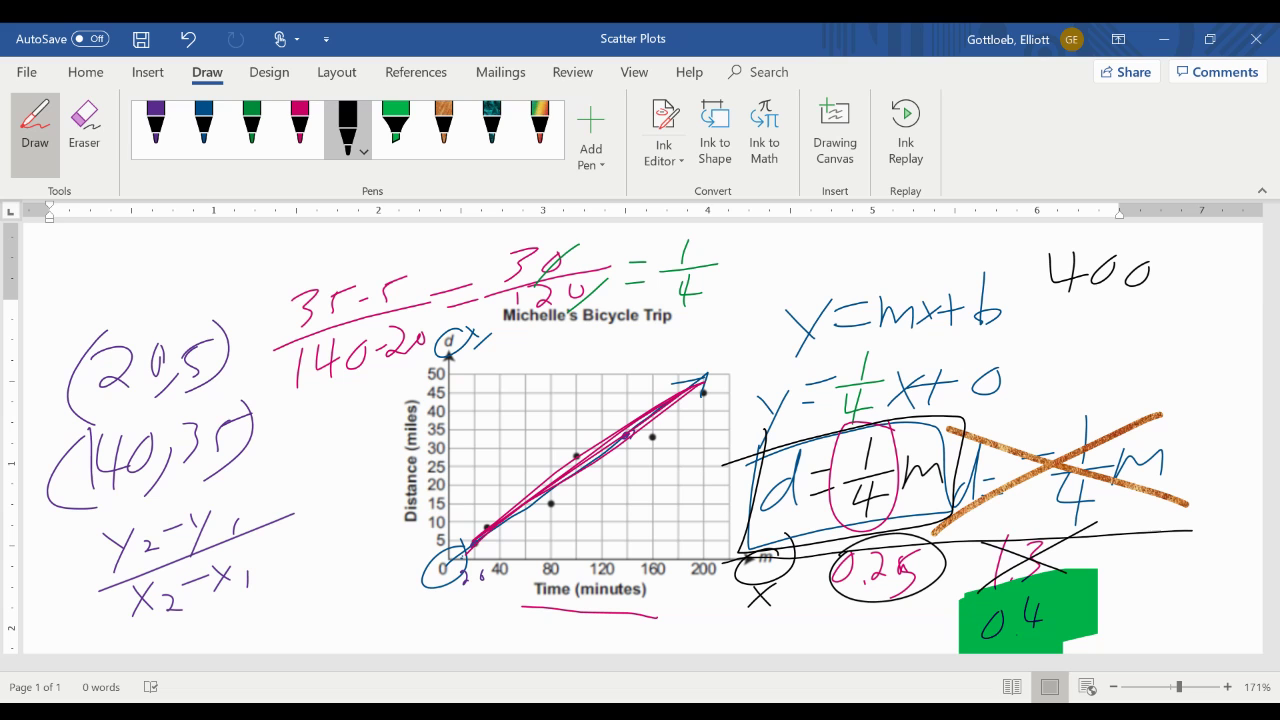
left_click_drag(458, 248, 447, 372)
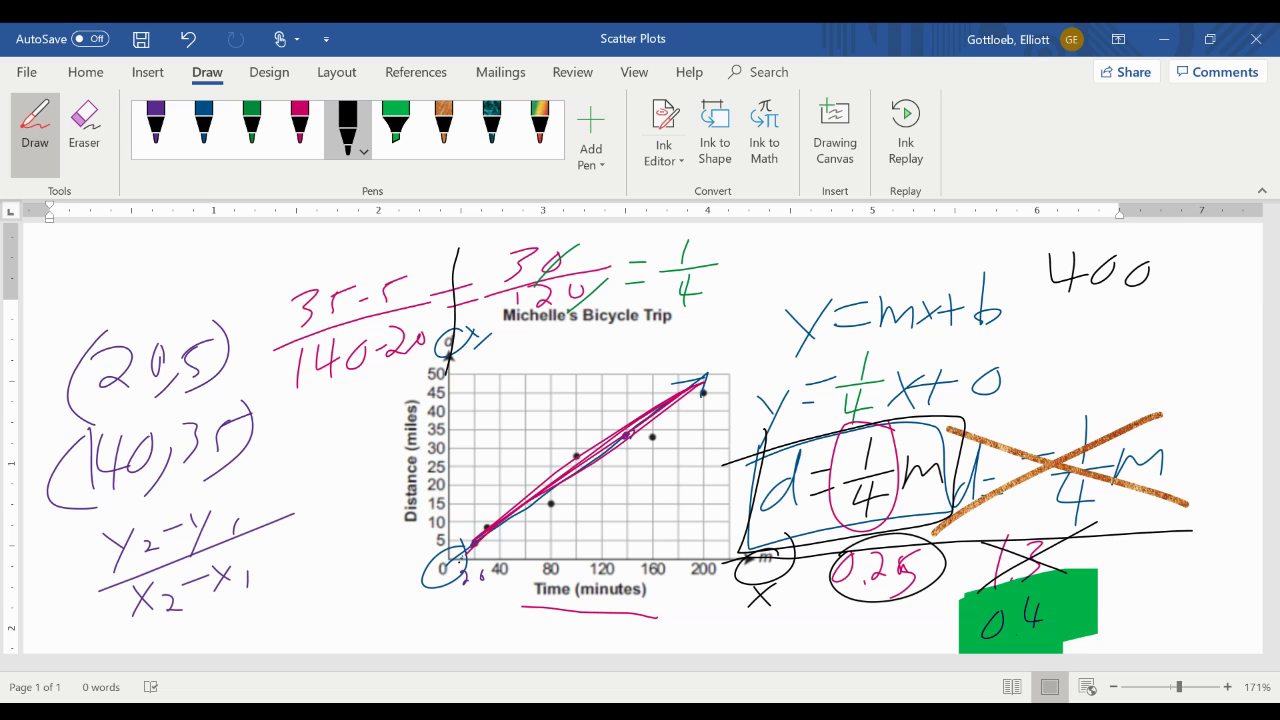
mouse_move(458, 564)
left_mouse_down()
mouse_move(770, 345)
mouse_move(1008, 224)
left_mouse_up()
Step: Add black tick marks along the extended parts of the horizontal and vertical axes
left_click_drag(764, 550, 764, 572)
left_click_drag(795, 542, 795, 568)
mouse_move(808, 550)
left_mouse_down()
mouse_move(808, 568)
mouse_move(830, 572)
left_mouse_up()
mouse_move(866, 540)
left_mouse_down()
mouse_move(860, 566)
mouse_move(886, 564)
left_mouse_up()
mouse_move(912, 526)
left_mouse_down()
mouse_move(911, 560)
mouse_move(948, 564)
left_mouse_up()
left_click_drag(984, 526, 980, 560)
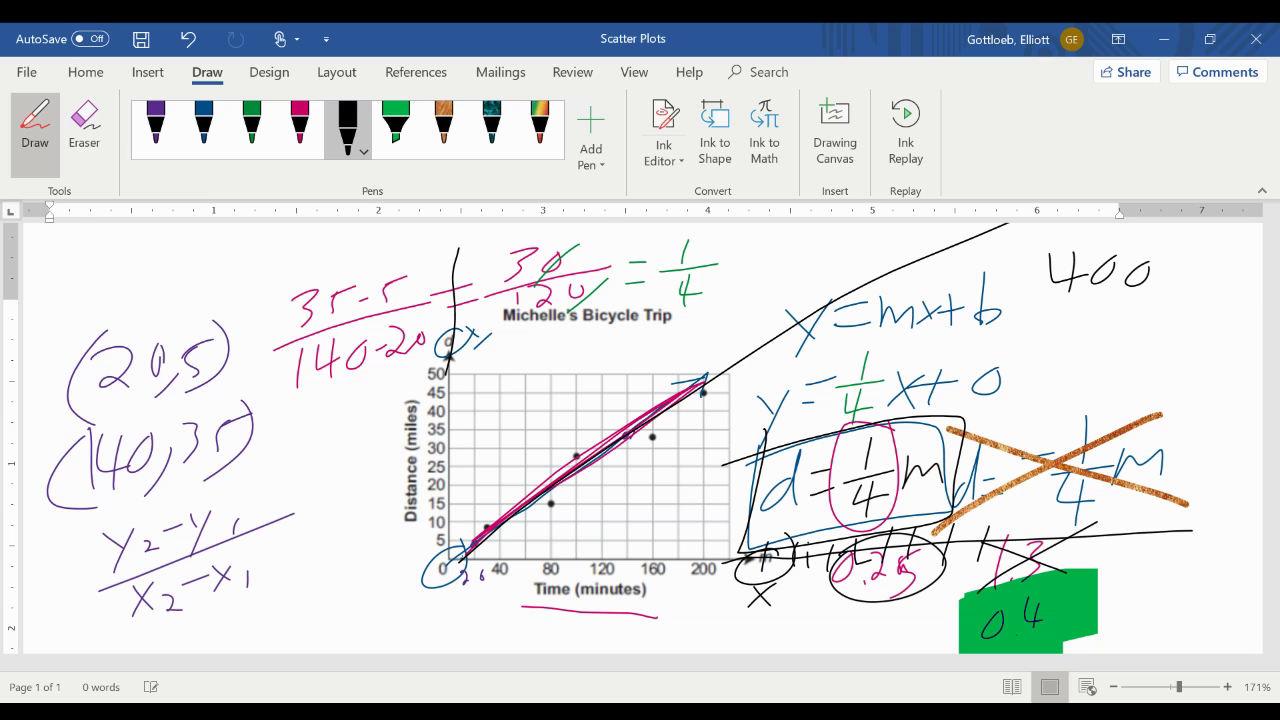
left_click_drag(456, 308, 481, 304)
left_click_drag(443, 287, 473, 260)
Step: Draw a pink arrow from 400 to the x in y = 1/4 x + 0
left_click(299, 128)
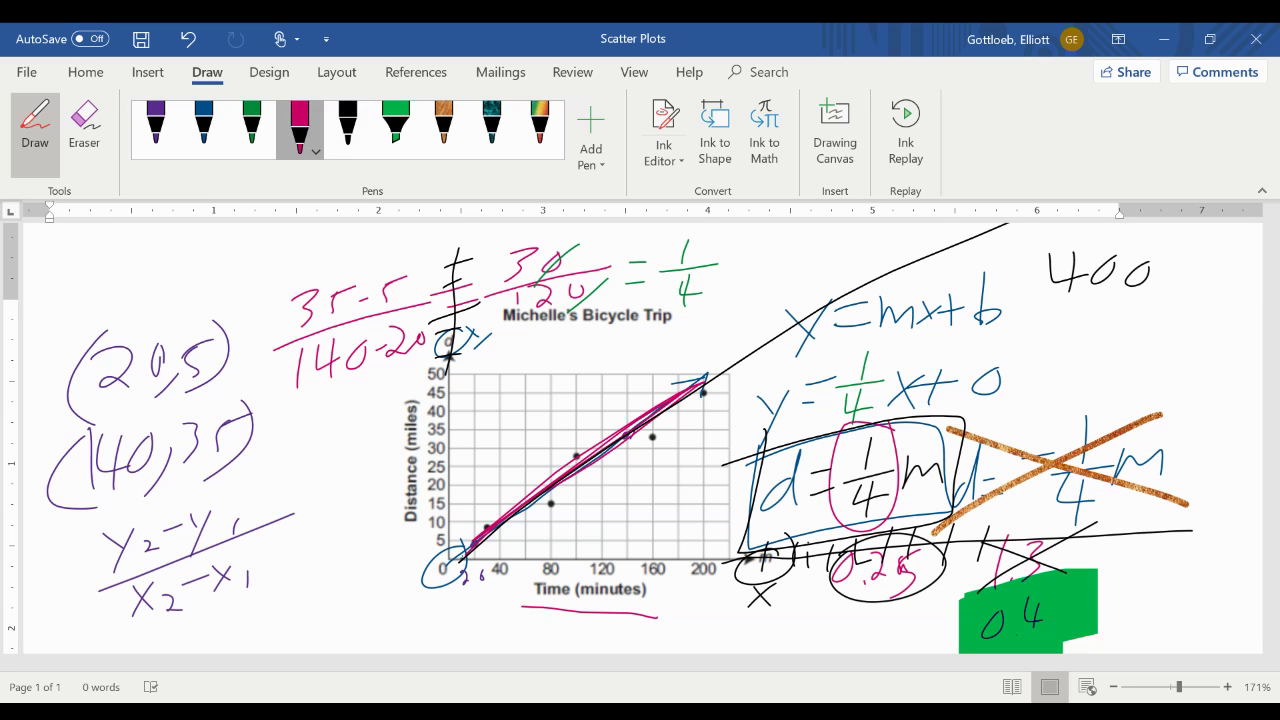
left_click_drag(1062, 294, 935, 366)
left_click_drag(977, 354, 935, 368)
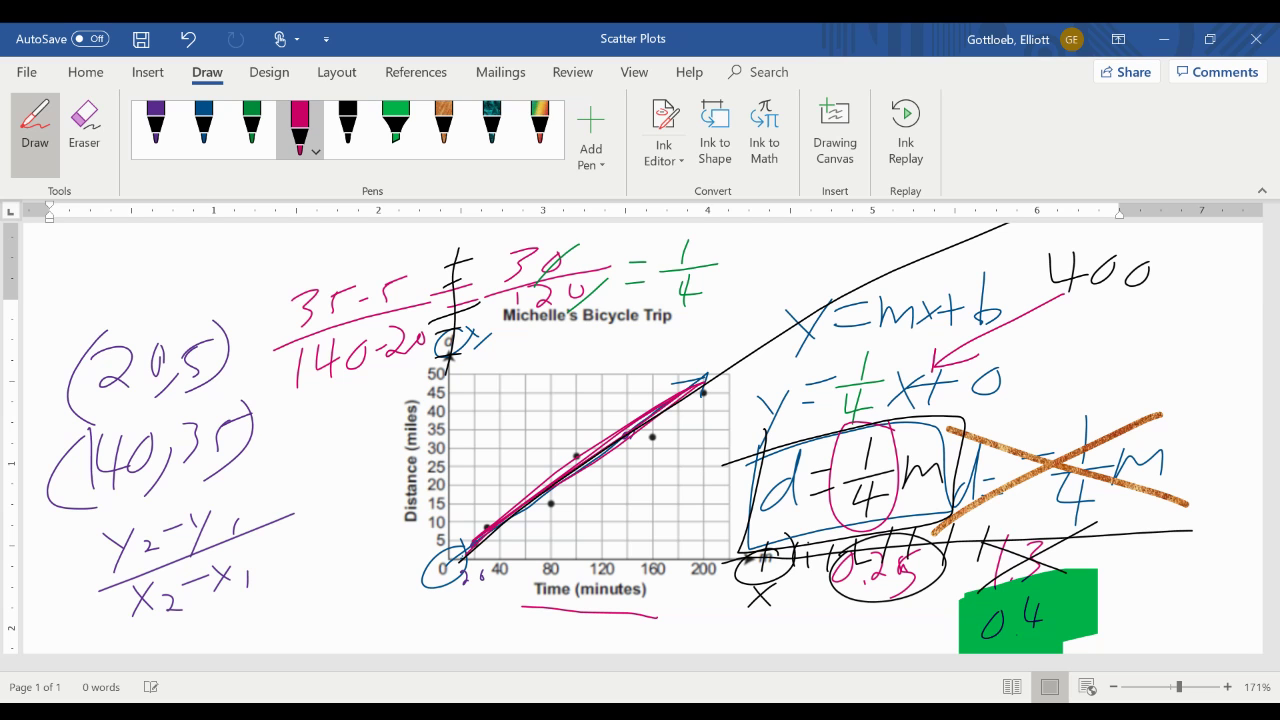
Step: Write the substitution y = 1/4(400) in pink below the 400
mouse_move(1063, 354)
left_mouse_down()
mouse_move(1061, 397)
mouse_move(1112, 364)
left_mouse_up()
left_click_drag(1092, 376, 1112, 373)
mouse_move(1139, 326)
left_mouse_down()
mouse_move(1135, 351)
mouse_move(1148, 353)
left_mouse_up()
left_click_drag(1134, 363, 1136, 388)
mouse_move(1177, 334)
left_mouse_down()
mouse_move(1162, 378)
mouse_move(1191, 360)
mouse_move(1184, 370)
left_mouse_up()
left_click_drag(1206, 352, 1230, 354)
left_click_drag(1244, 330, 1240, 385)
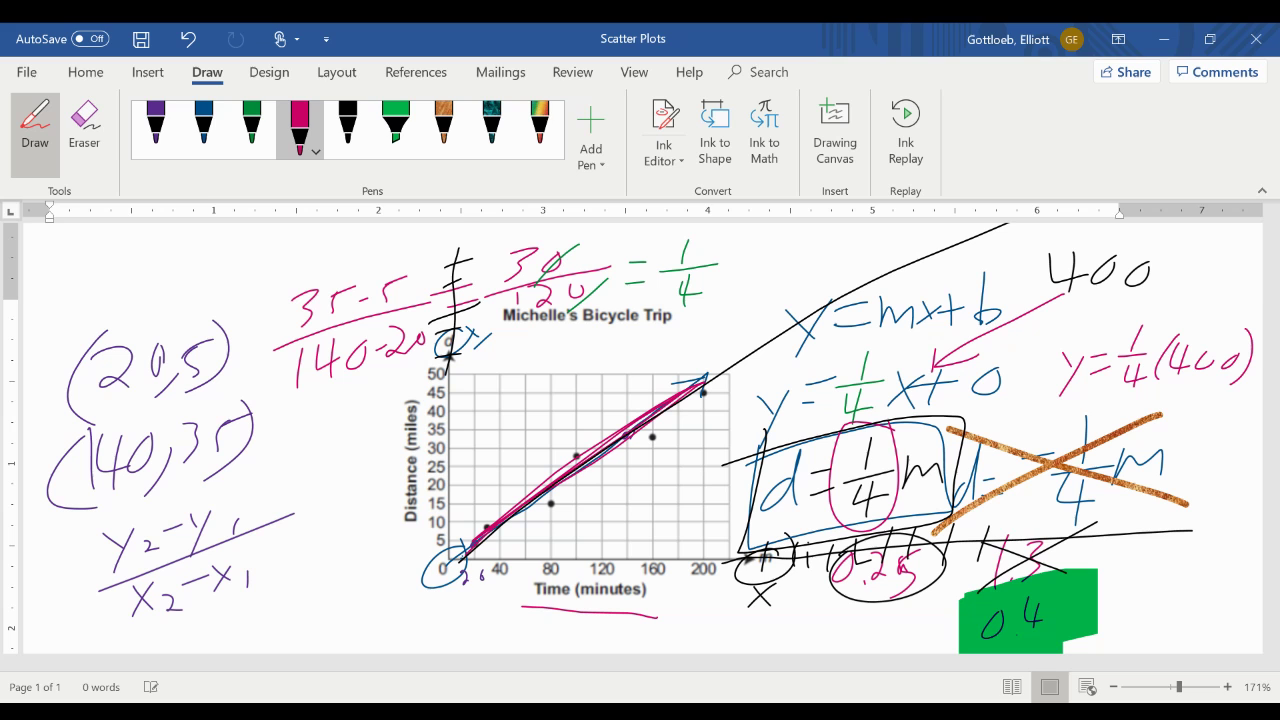
Step: Write the result y = 100 in pink under the substitution and draw a box around it
left_click_drag(1099, 404, 1106, 416)
mouse_move(1116, 404)
left_mouse_down()
mouse_move(1099, 434)
mouse_move(1140, 404)
left_mouse_up()
left_click_drag(1125, 413, 1185, 401)
mouse_move(1214, 399)
left_mouse_down()
mouse_move(1204, 412)
mouse_move(1215, 400)
left_mouse_up()
mouse_move(1078, 400)
left_mouse_down()
mouse_move(1114, 390)
mouse_move(1200, 440)
mouse_move(1070, 396)
left_mouse_up()
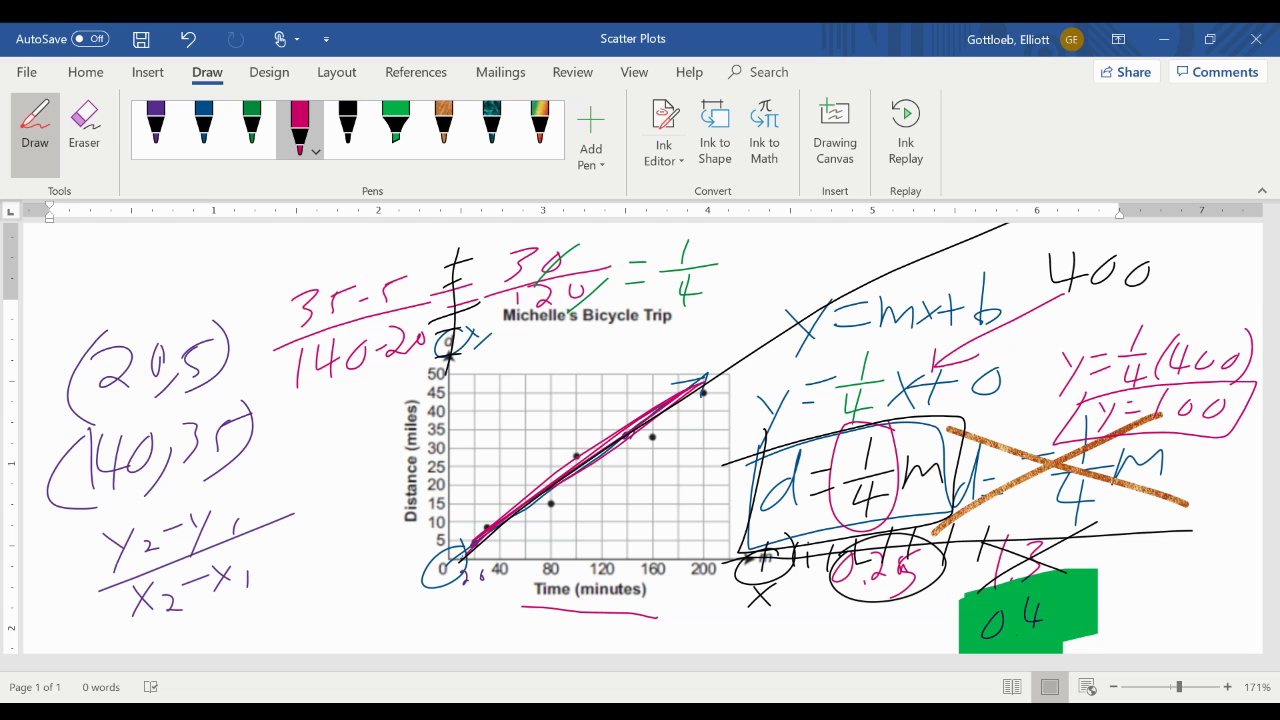
Step: Draw a pink vertical line from 200 minutes to the best-fit line, and circle 200 and 45 on the axes
mouse_move(716, 548)
left_mouse_down()
mouse_move(722, 576)
mouse_move(710, 382)
left_mouse_up()
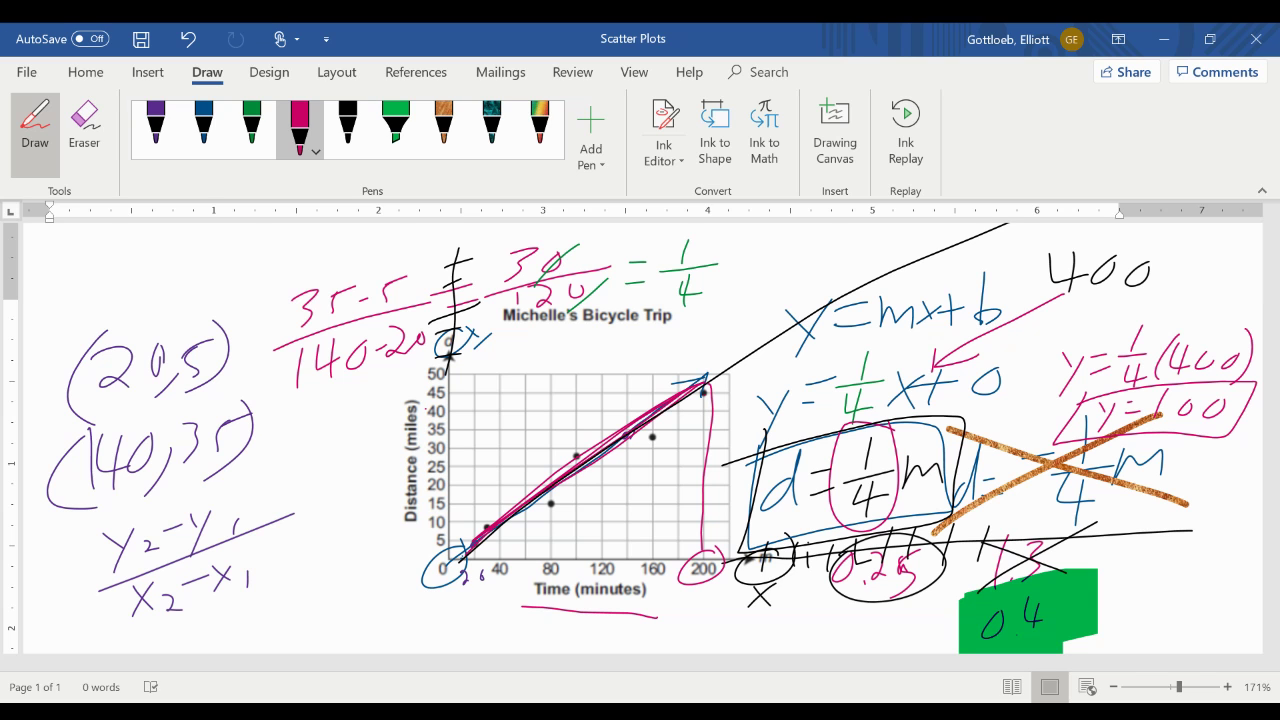
left_click_drag(718, 540, 712, 548)
mouse_move(464, 386)
left_mouse_down()
mouse_move(432, 390)
mouse_move(458, 390)
left_mouse_up()
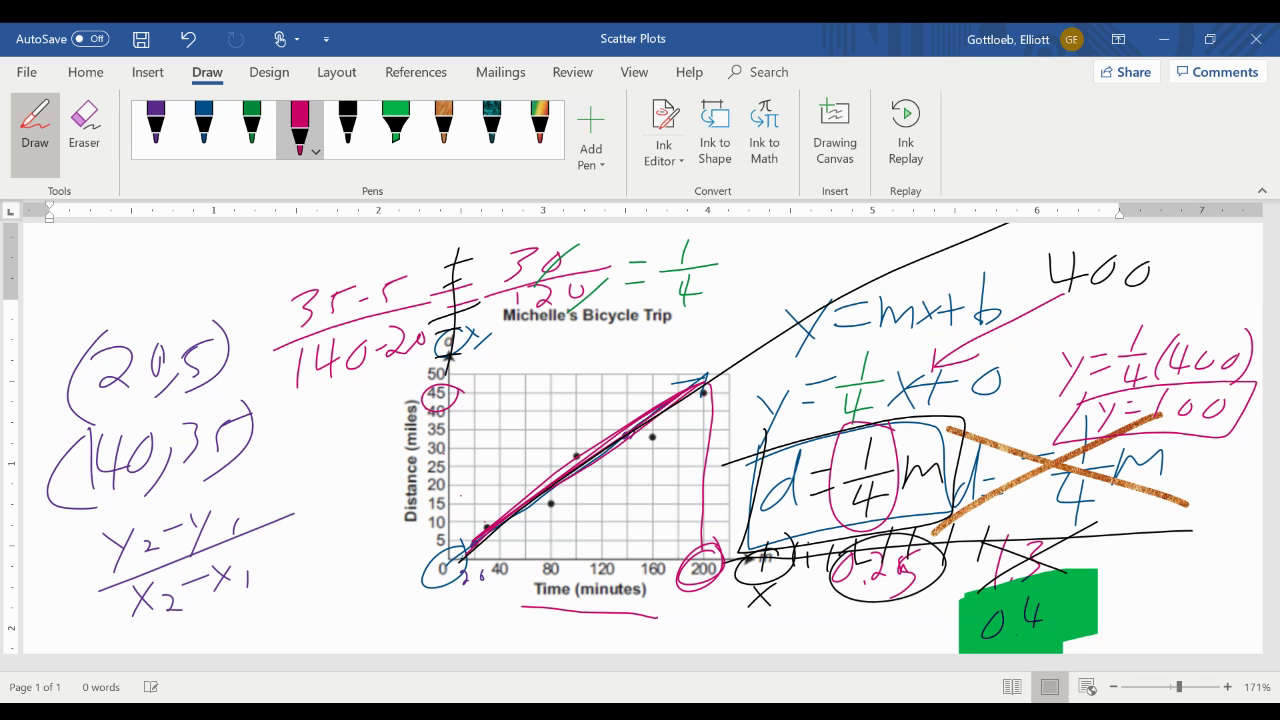